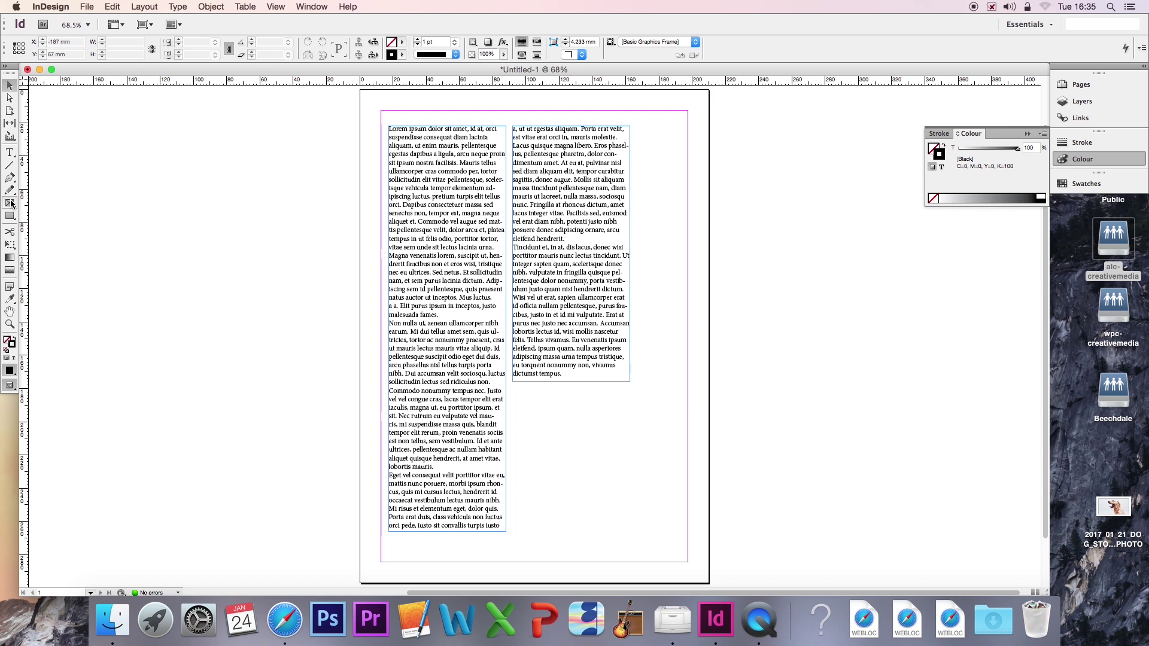
# Draw an empty 76 × 76 mm rectangle graphics frame under the second text column
pyautogui.click(10, 203)
pyautogui.moveTo(513, 388); pyautogui.dragTo(639, 512)
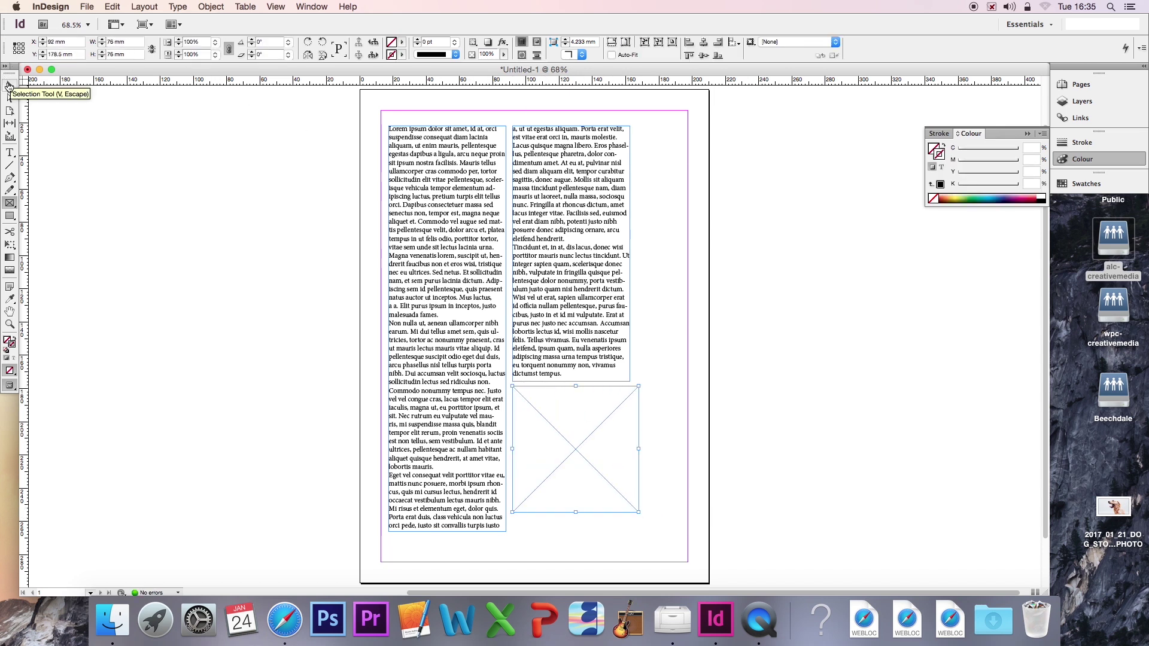
pyautogui.click(8, 86)
pyautogui.click(656, 350)
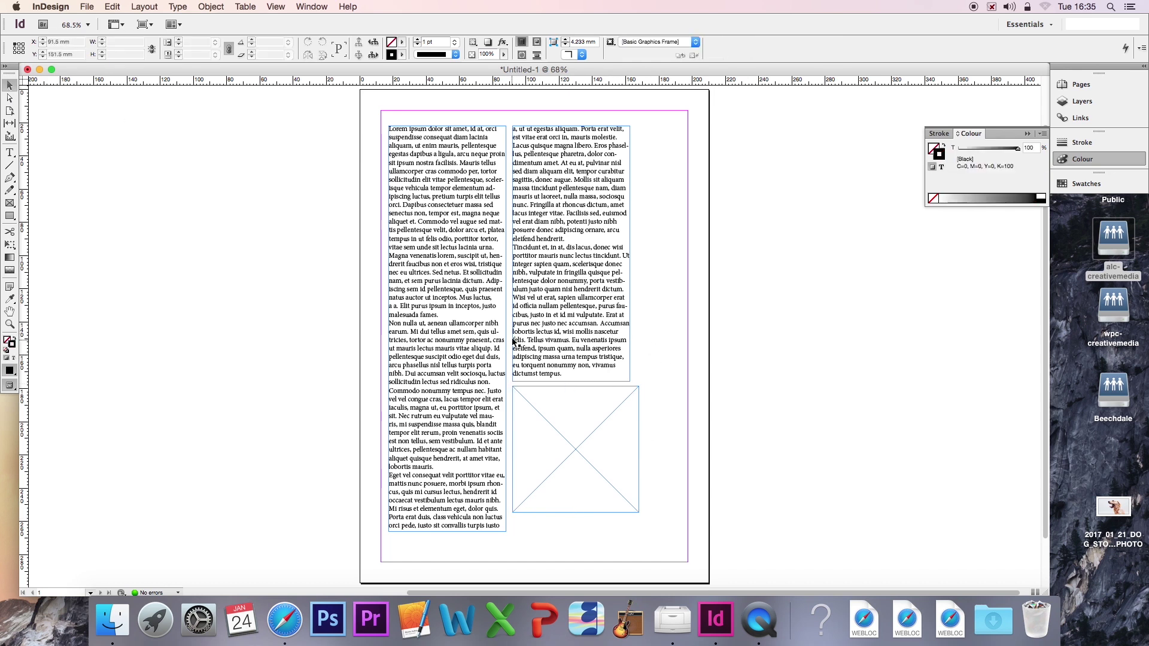
pyautogui.click(87, 7)
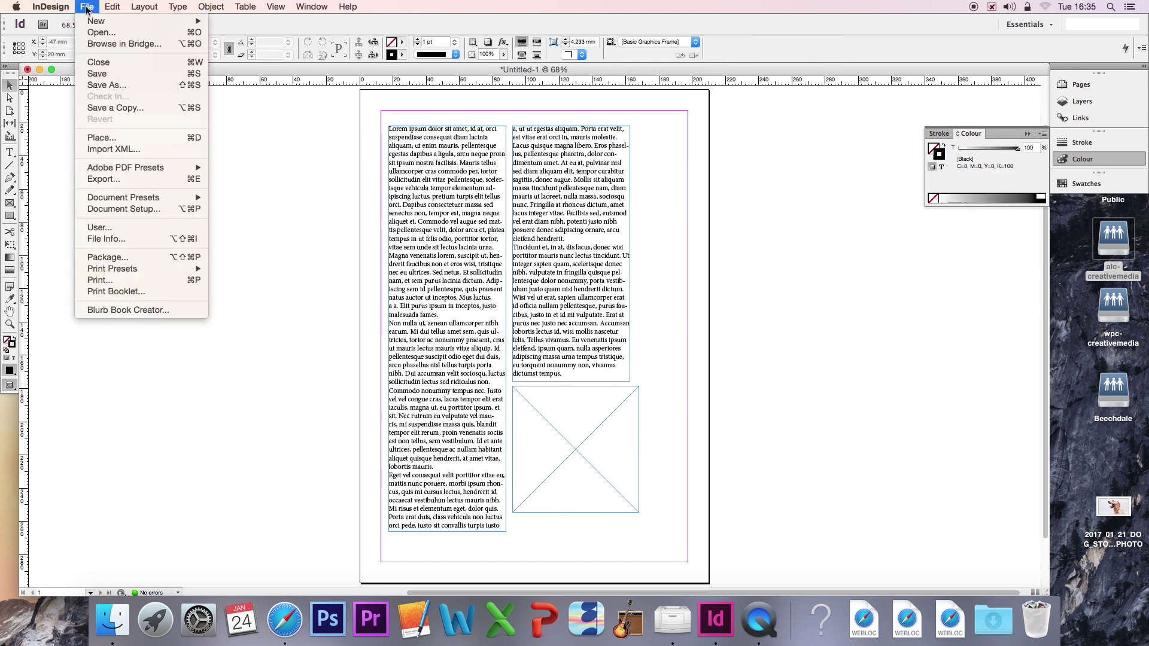
# Load 2017_01_21_DOG_STOCK_PHOTO from the Desktop into the Place cursor
pyautogui.click(112, 138)
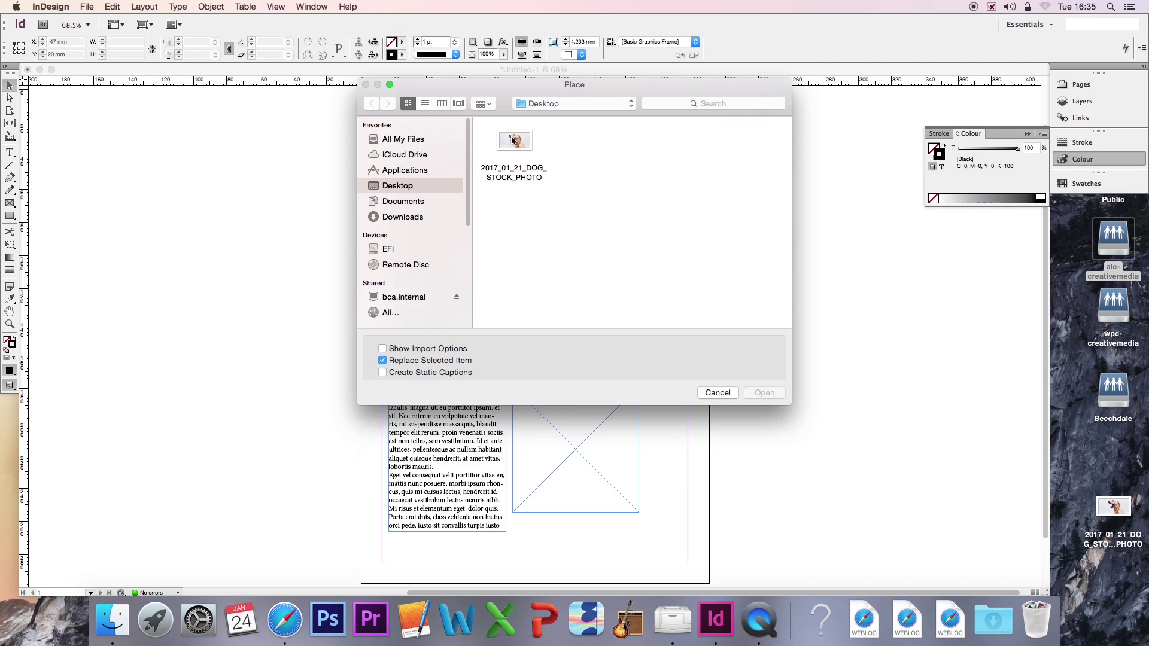
pyautogui.click(514, 172)
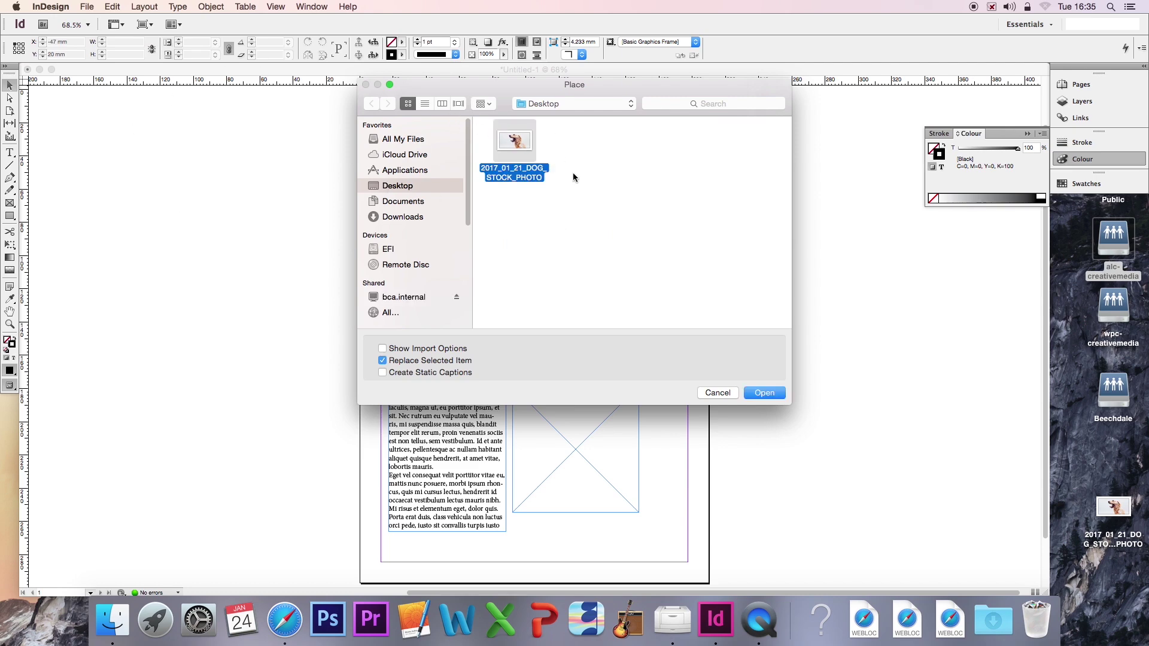
pyautogui.click(764, 393)
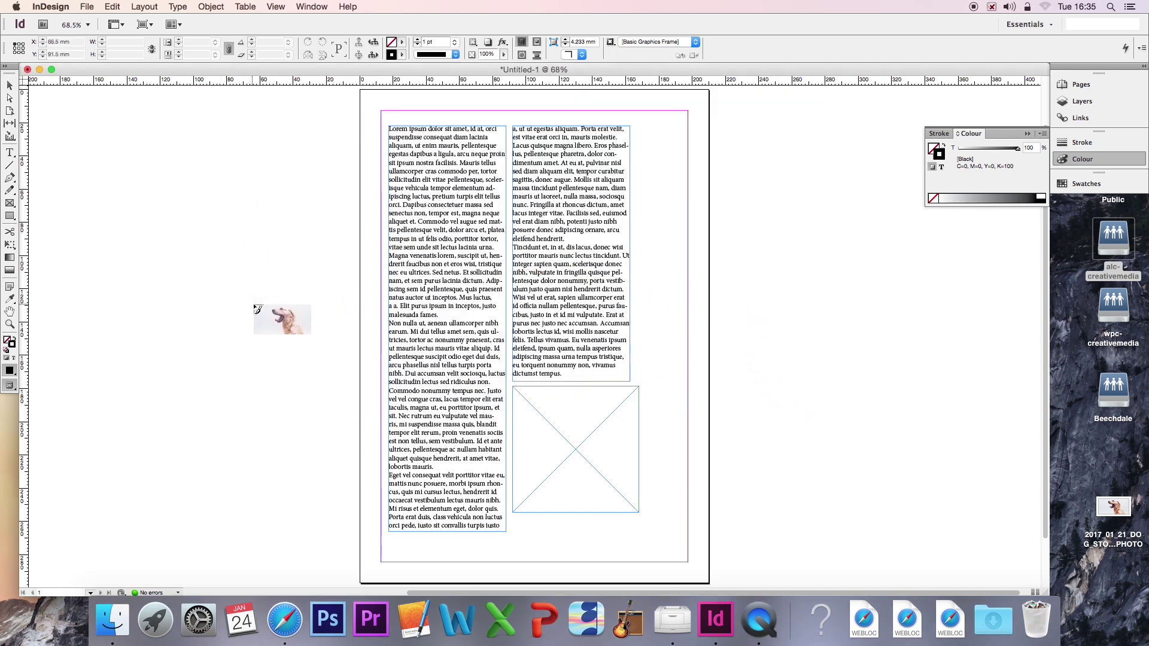
# Try placing the dog photo full size and on the pasteboard, undo both, and clear the loaded cursor
pyautogui.click(57, 128)
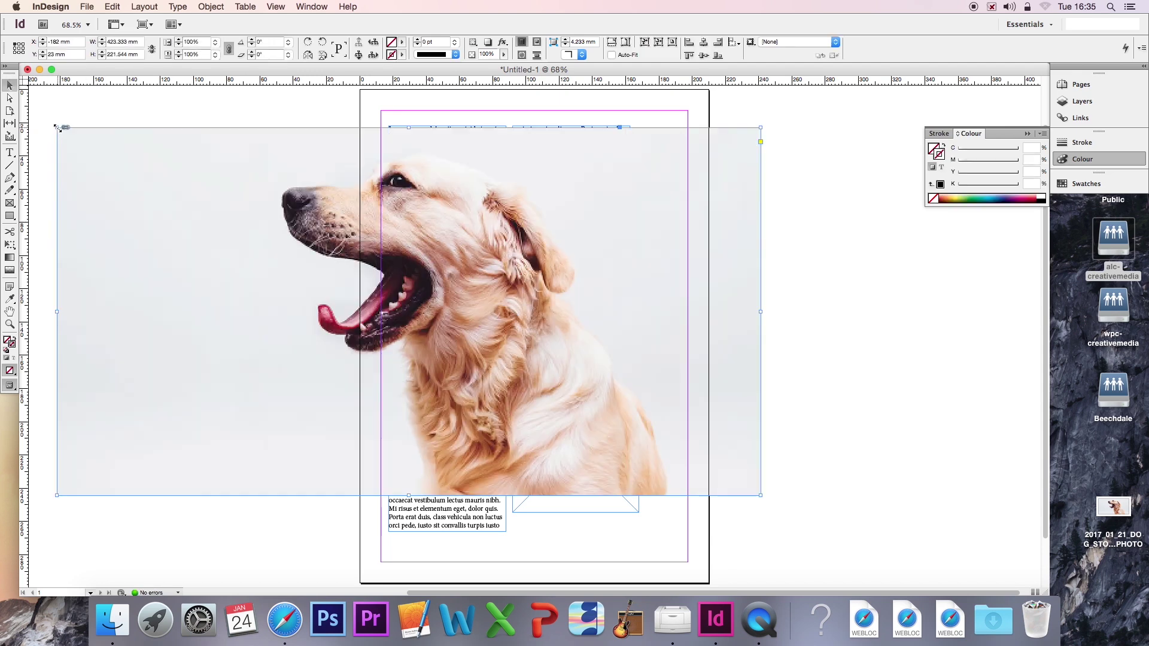
pyautogui.press('super+z')
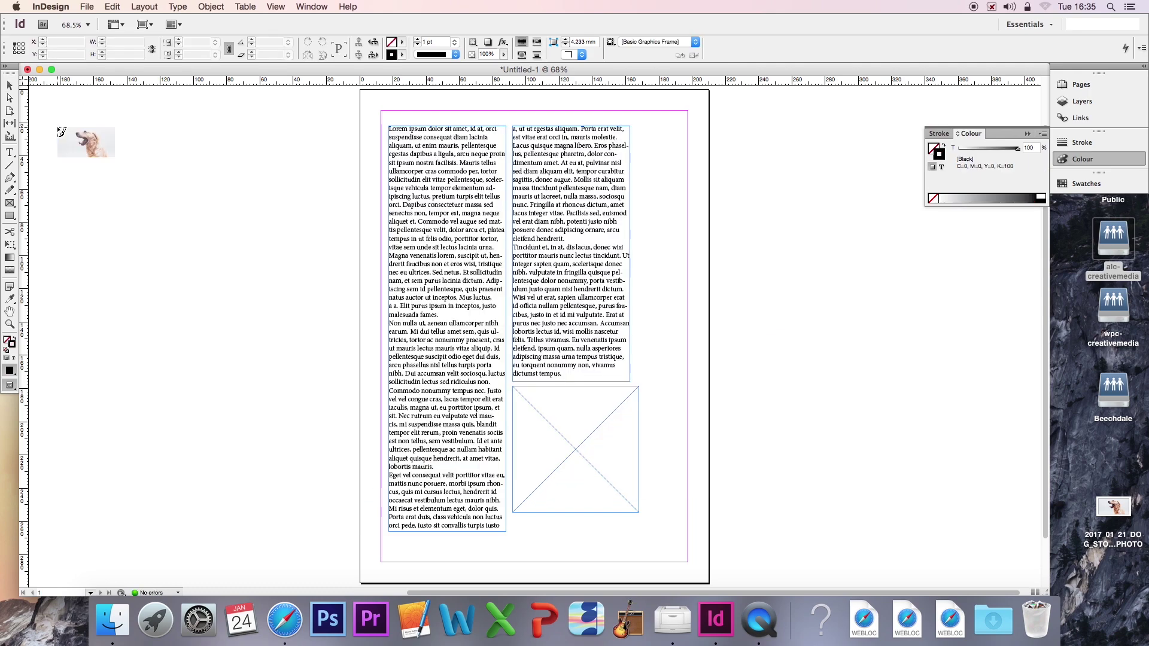
pyautogui.moveTo(58, 128); pyautogui.dragTo(315, 330)
pyautogui.click(315, 330)
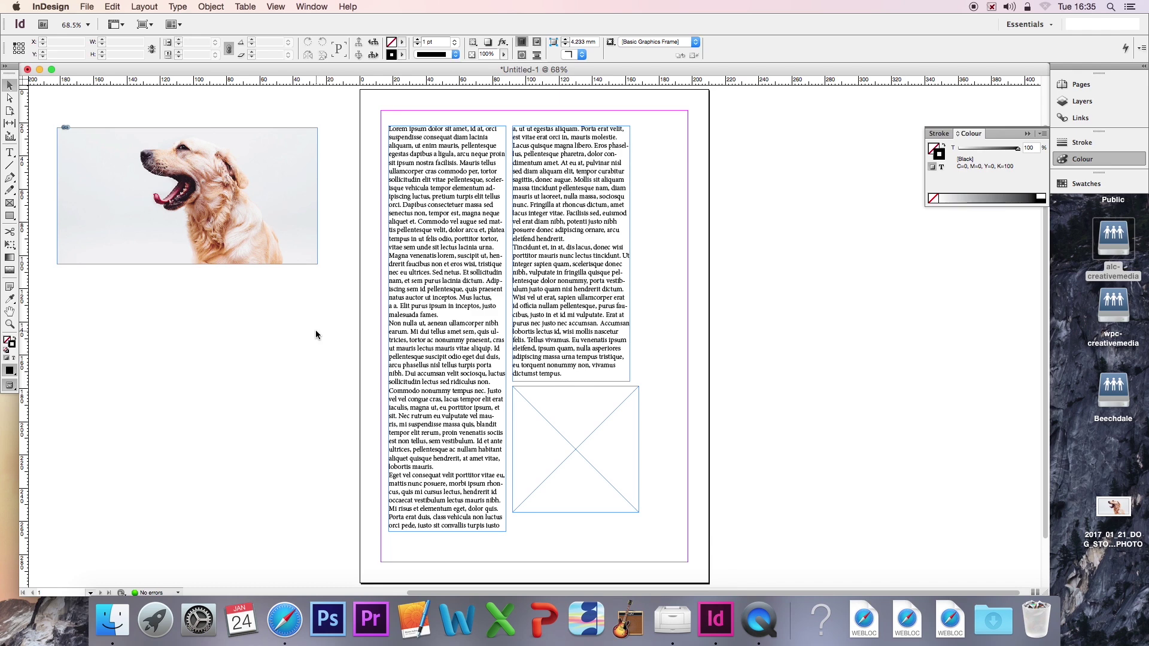
pyautogui.press('cmd+z')
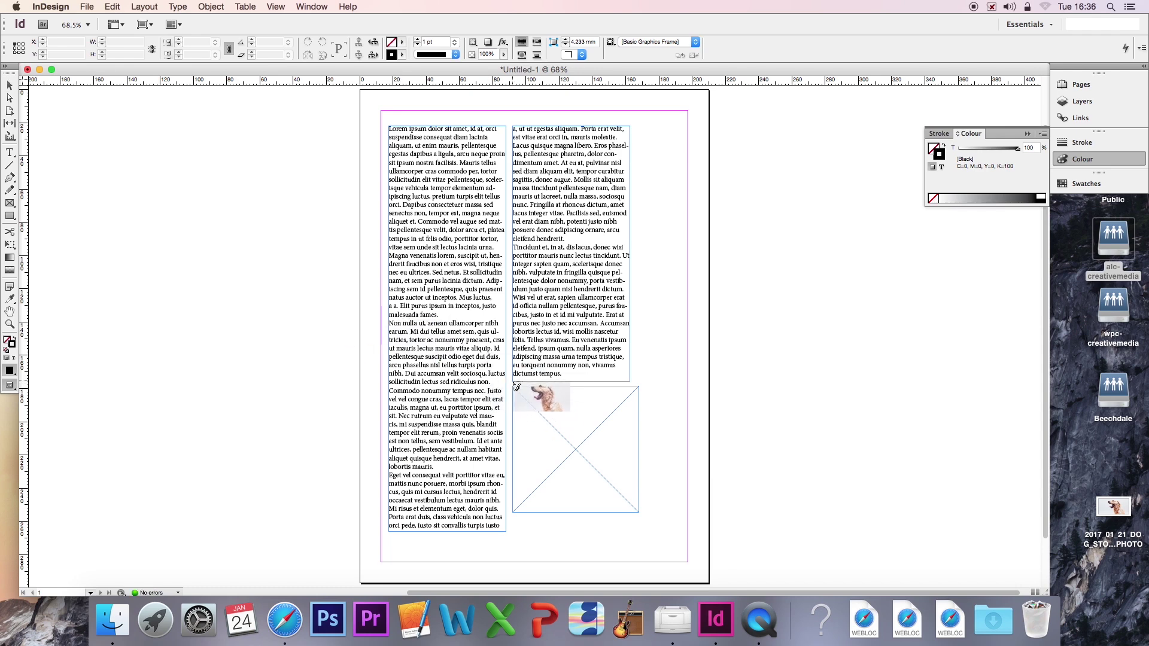
pyautogui.press('Escape')
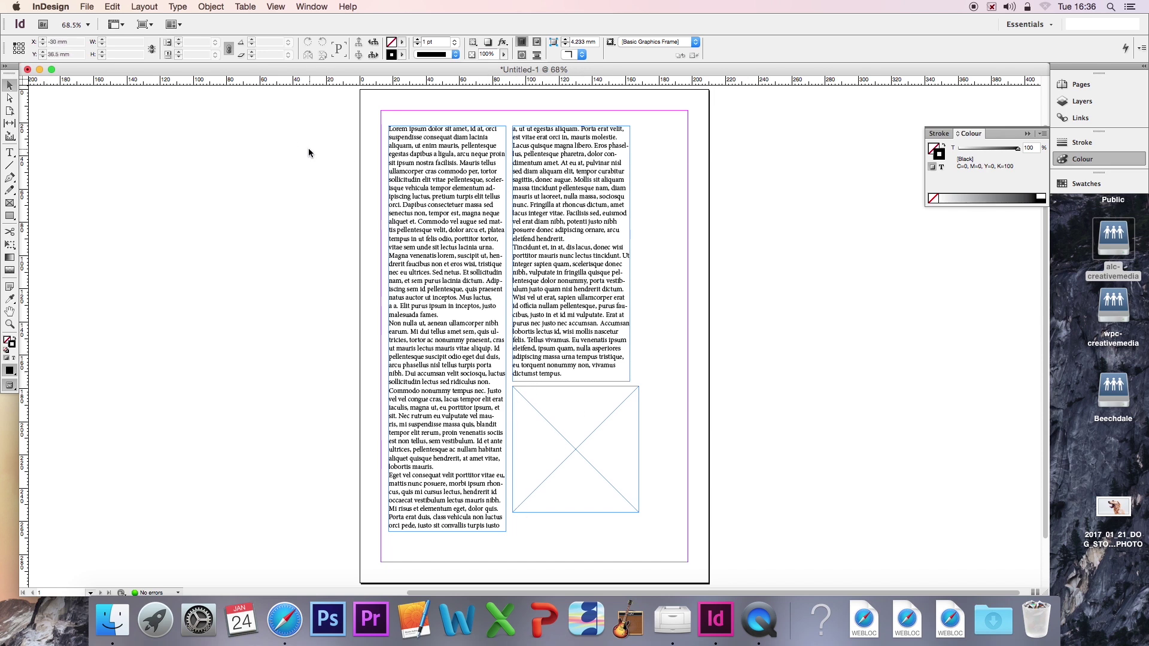
# Select the empty frame under the second column and place 2017_01_21_DOG_STOCK_PHOTO into it
pyautogui.click(89, 6)
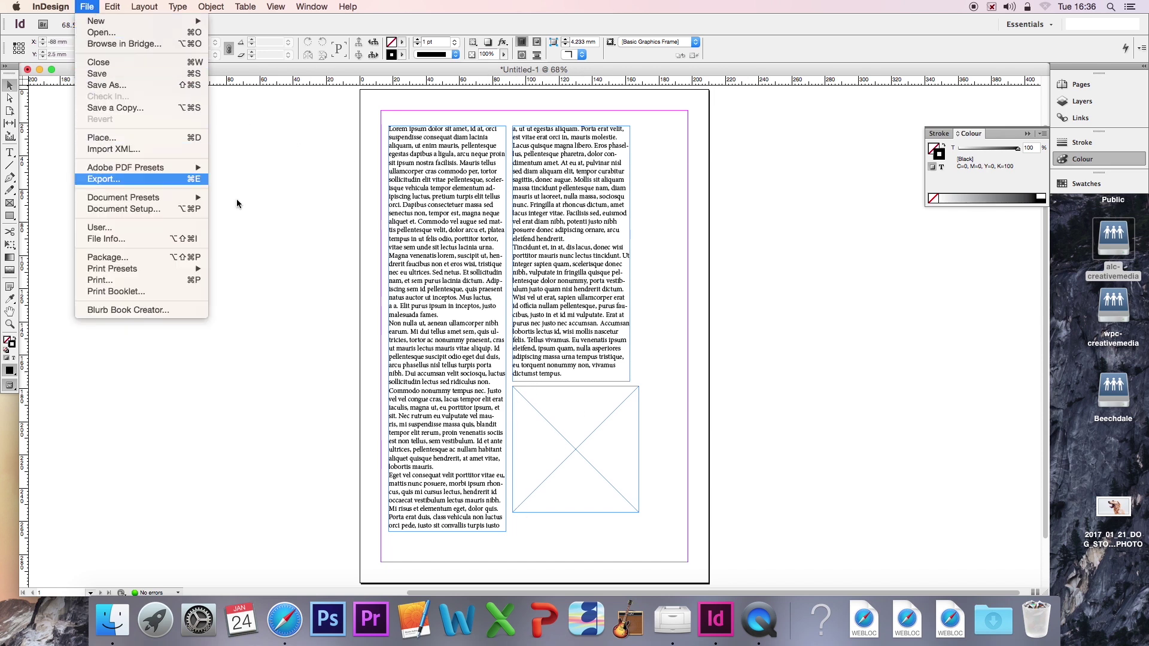
pyautogui.click(531, 385)
pyautogui.click(530, 386)
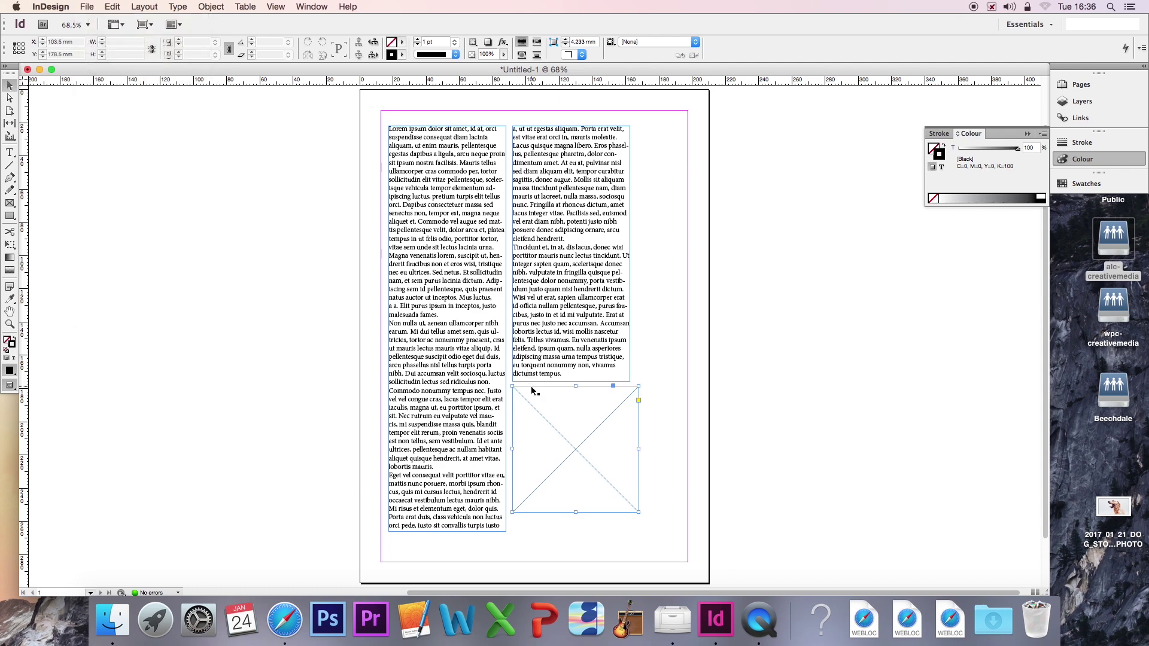
pyautogui.click(82, 8)
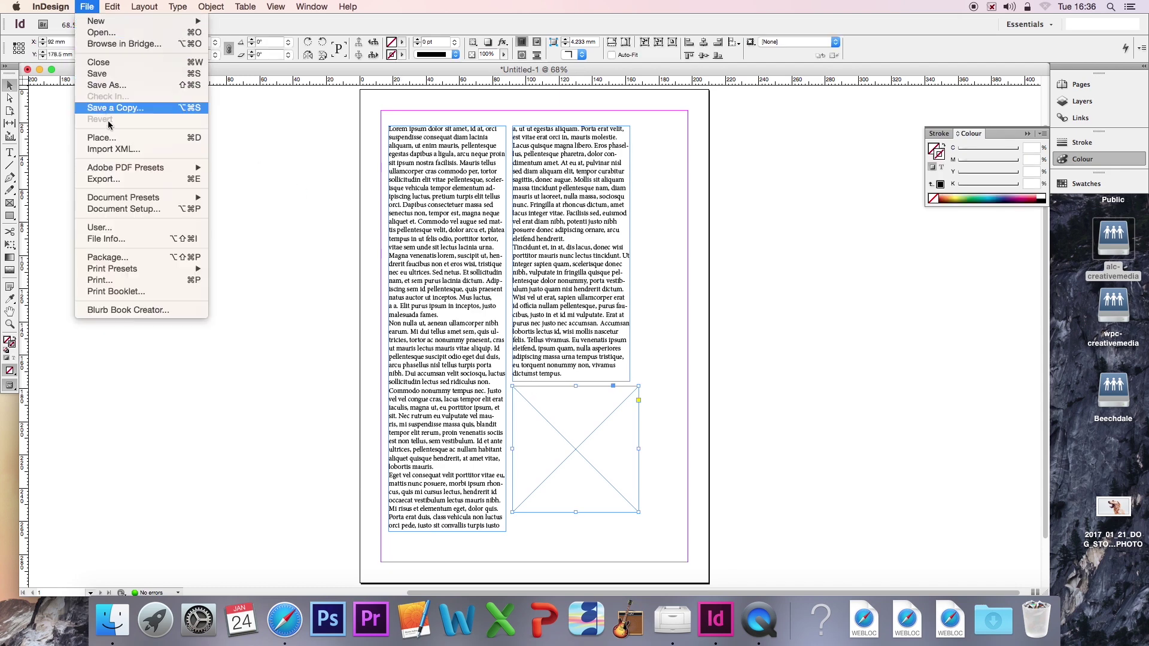
pyautogui.click(114, 138)
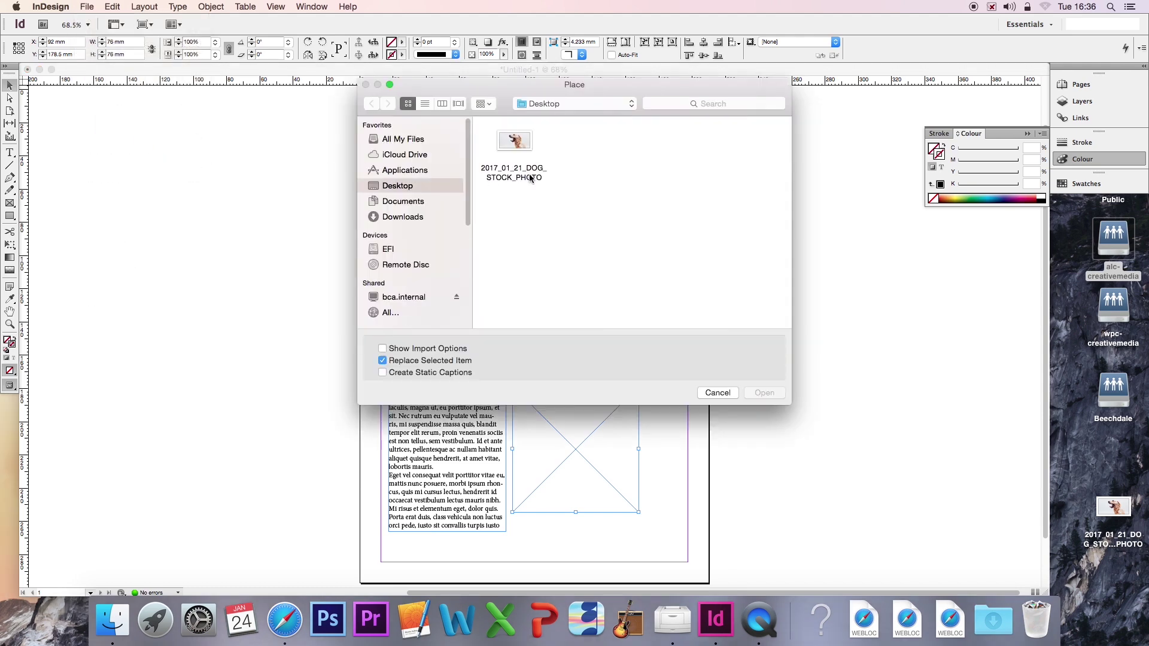
pyautogui.click(526, 151)
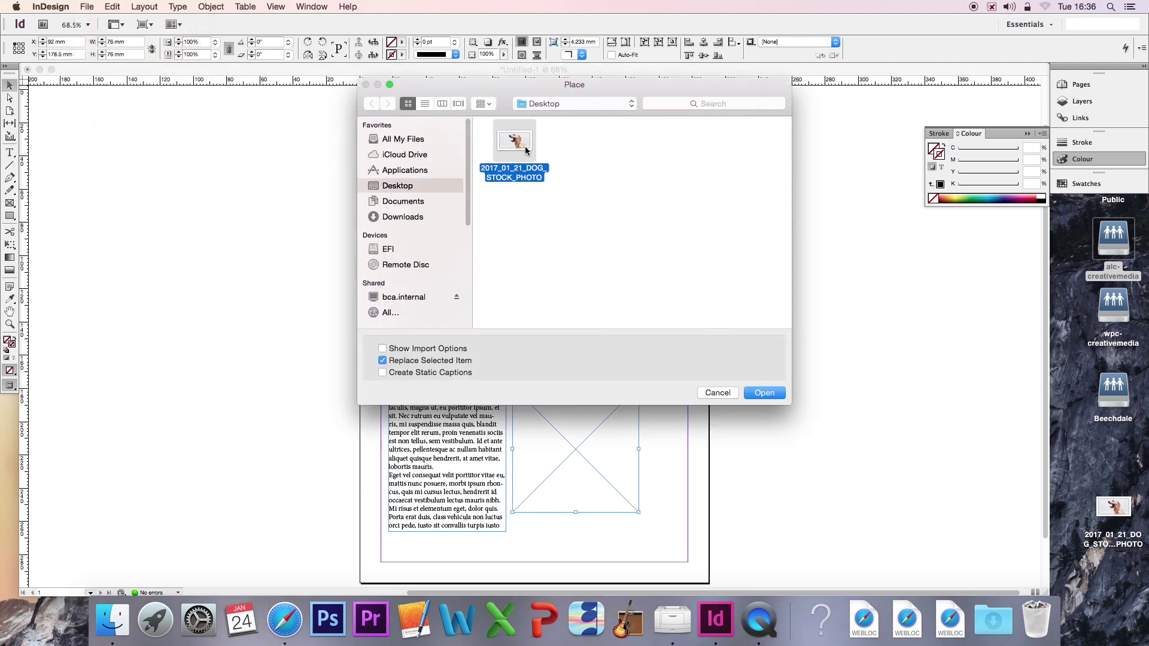
pyautogui.click(765, 393)
pyautogui.click(678, 334)
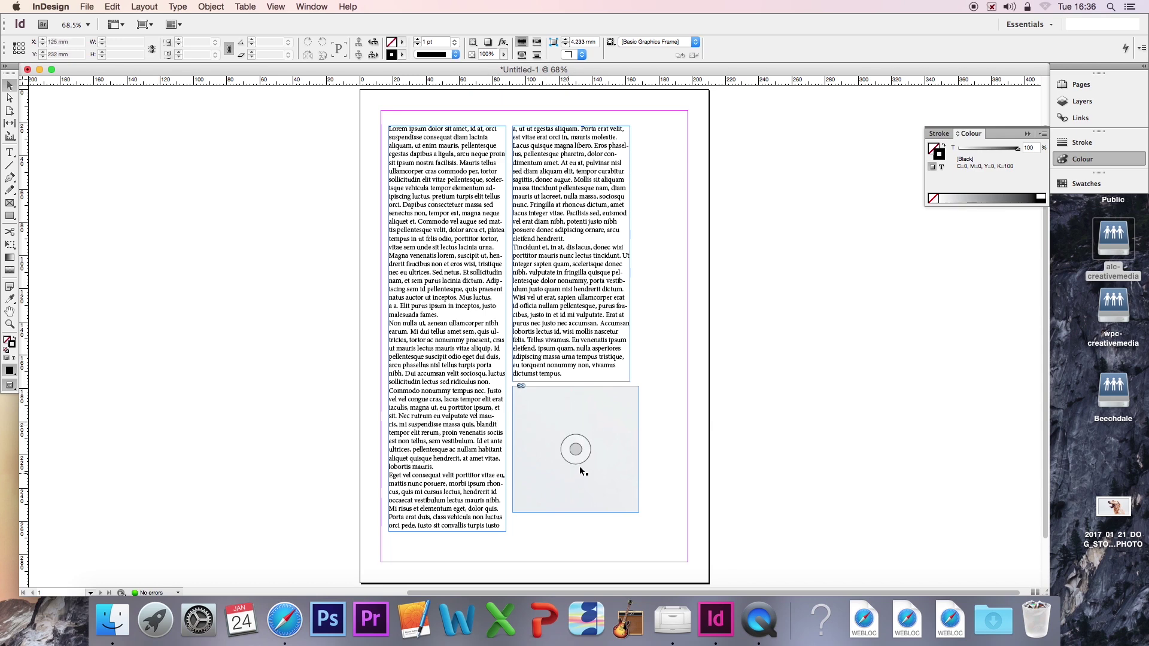
# Place another copy of the dog photo in a wide frame dragged right of the page, and select it
pyautogui.click(87, 7)
pyautogui.click(96, 138)
pyautogui.click(765, 393)
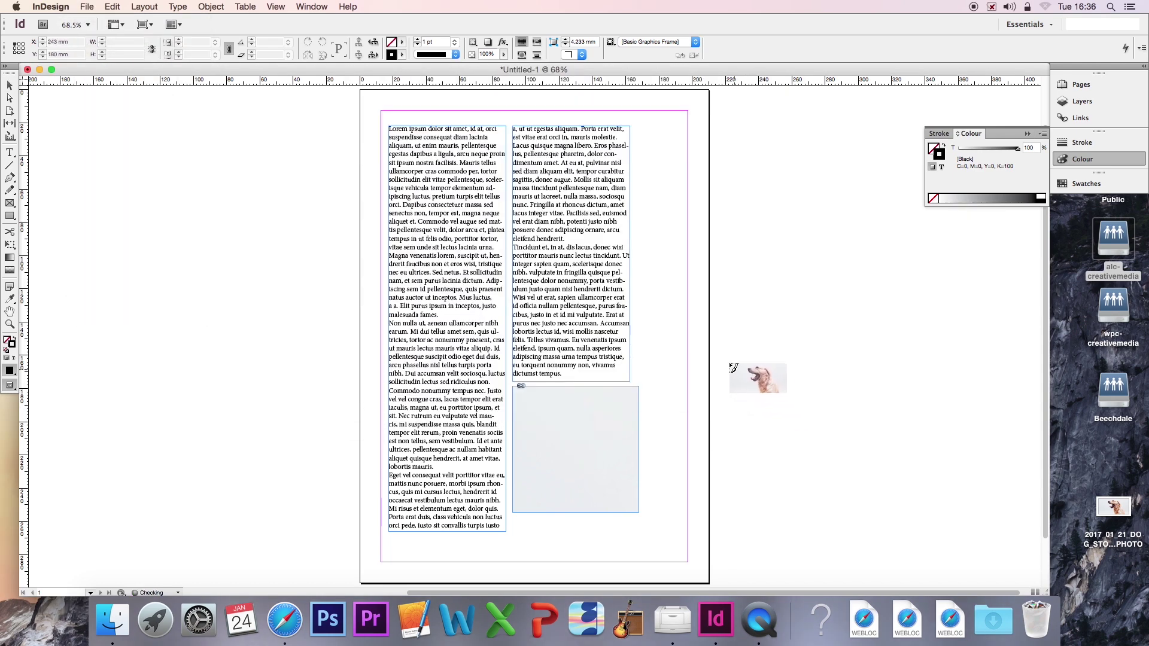
pyautogui.moveTo(649, 258); pyautogui.dragTo(924, 402)
pyautogui.click(900, 426)
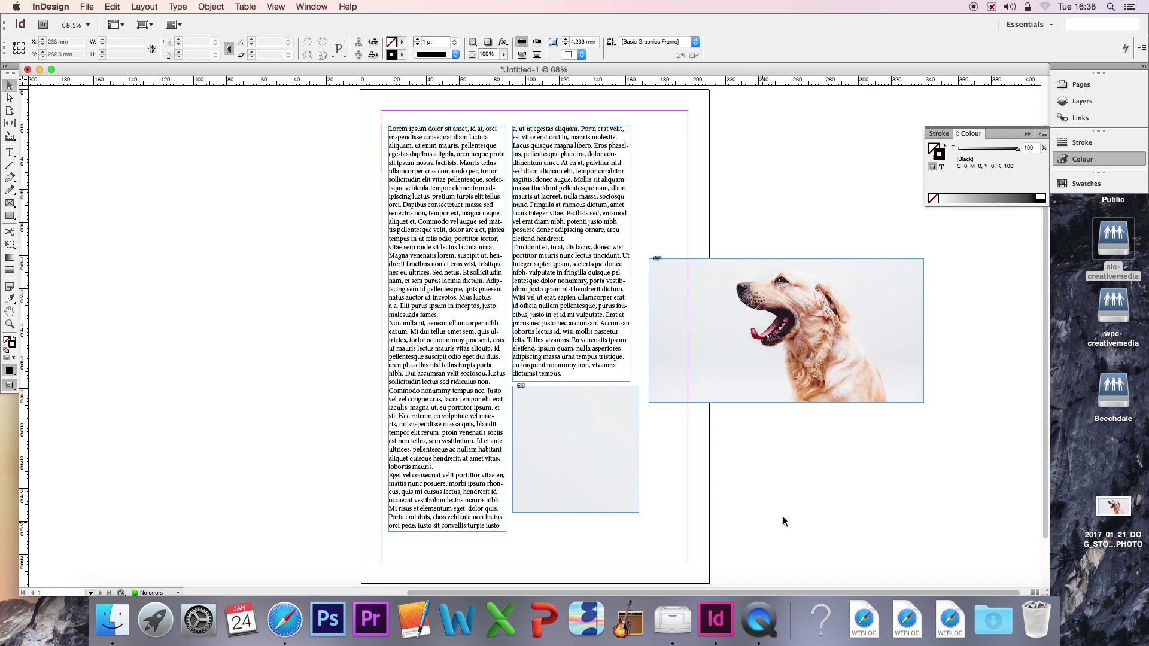
pyautogui.click(753, 324)
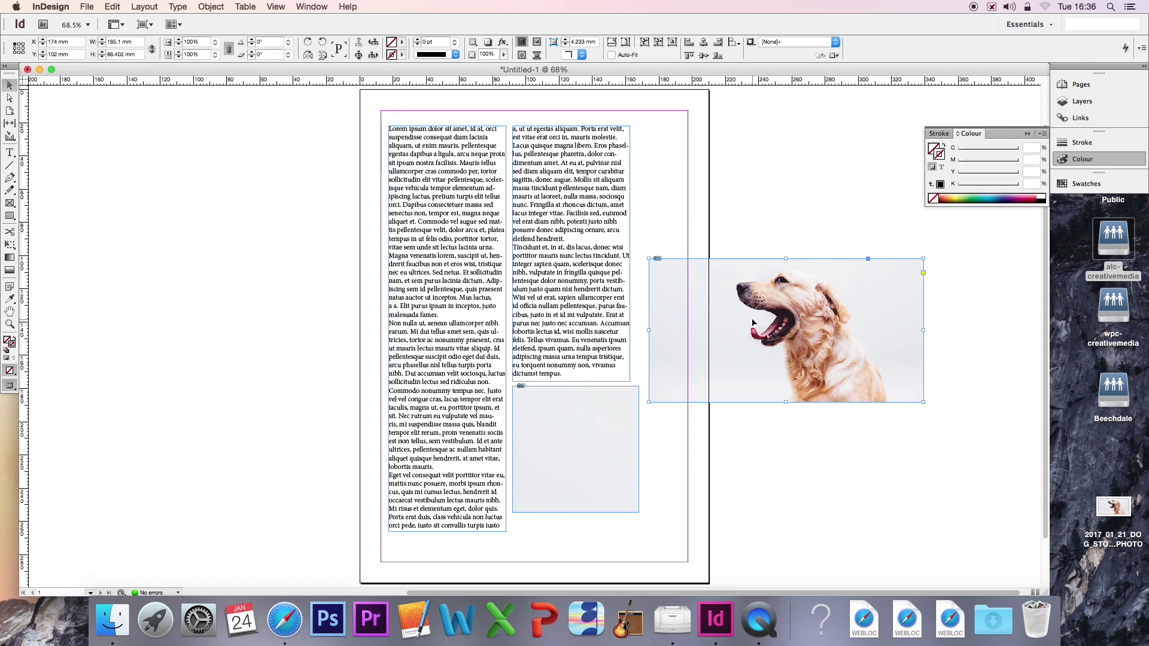
# Use the Direct Selection tool to shift the dog image around inside its frame
pyautogui.click(10, 99)
pyautogui.click(746, 272)
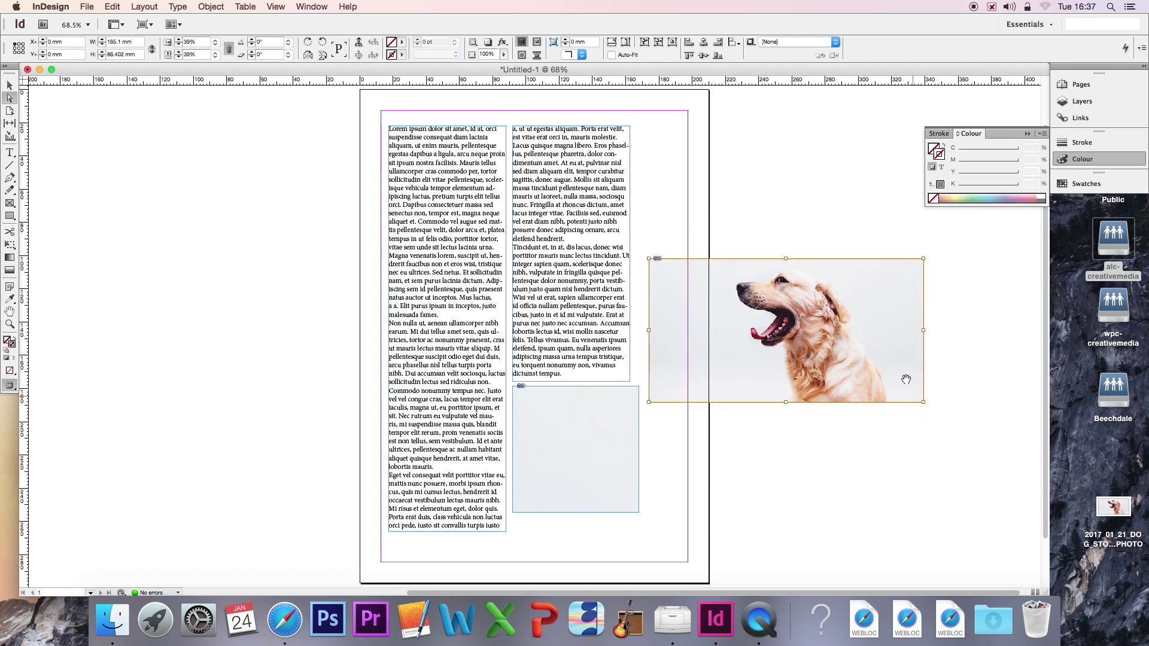
pyautogui.moveTo(817, 295); pyautogui.dragTo(840, 346)
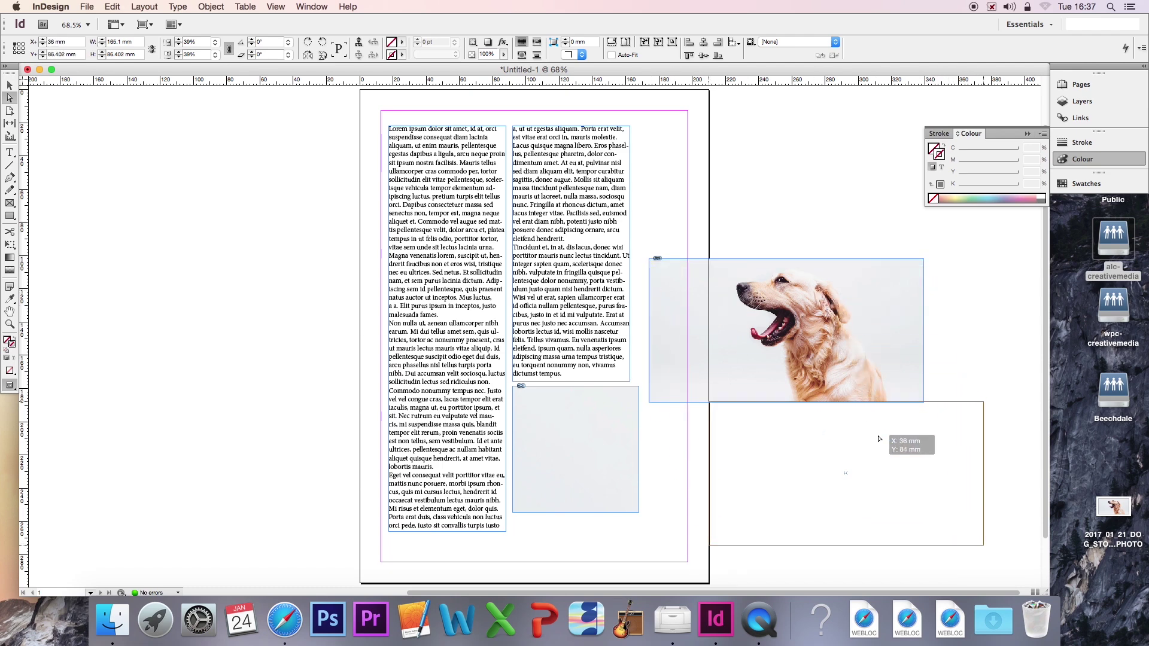
pyautogui.moveTo(878, 439); pyautogui.dragTo(897, 346)
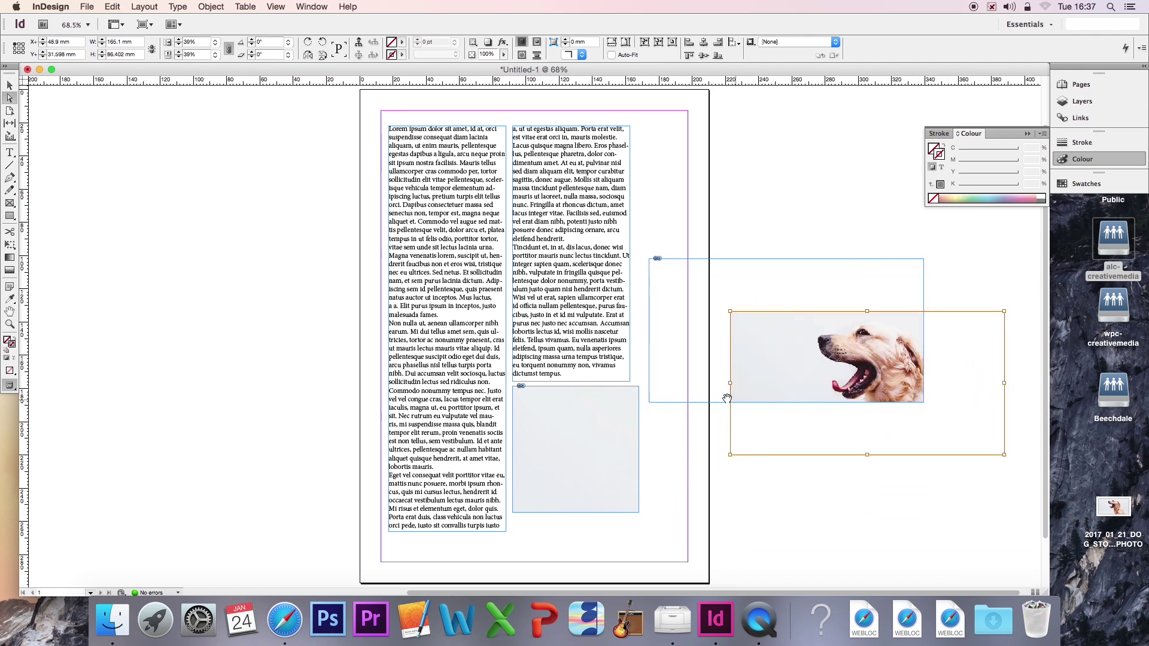
pyautogui.moveTo(841, 374); pyautogui.dragTo(809, 306)
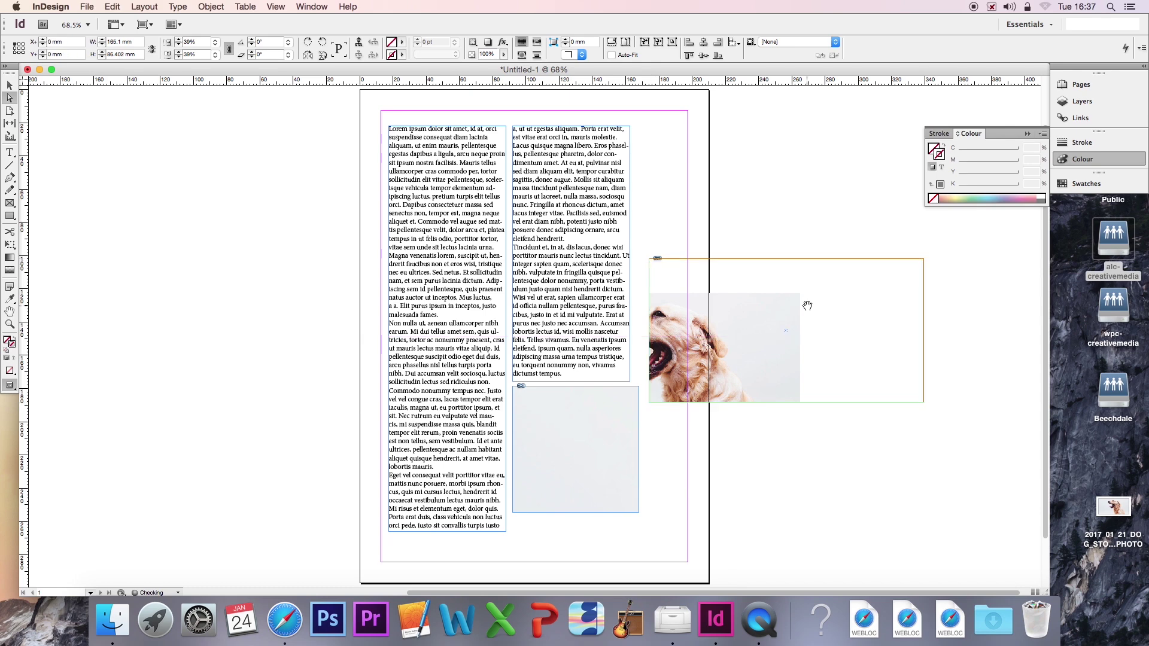
pyautogui.click(9, 86)
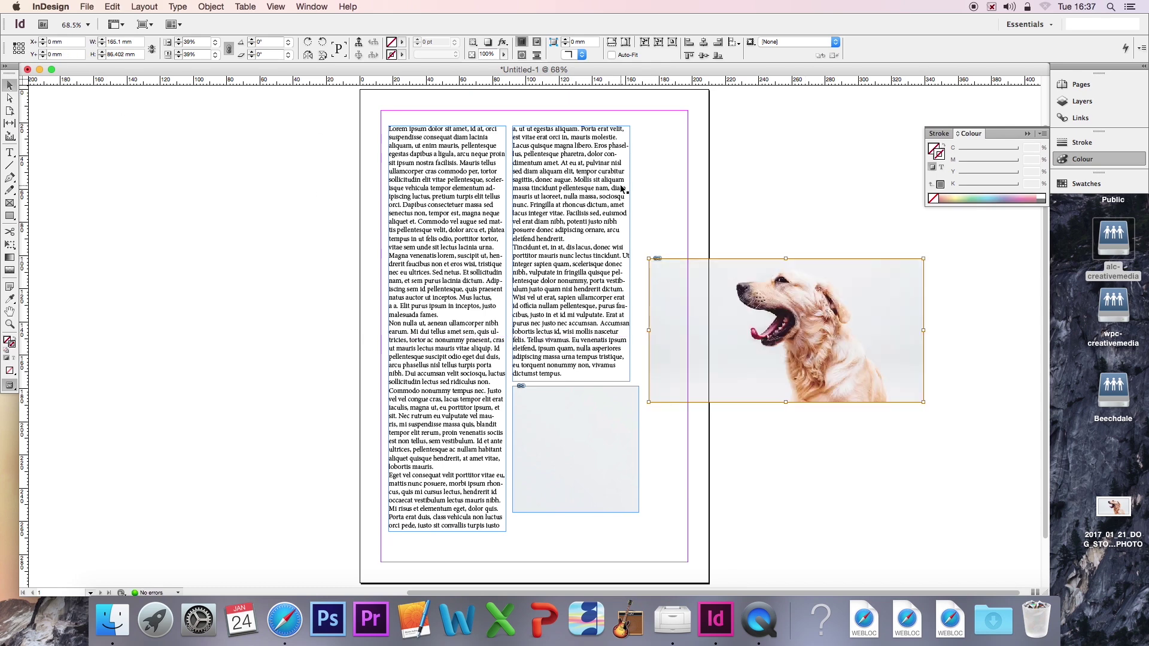
pyautogui.click(707, 212)
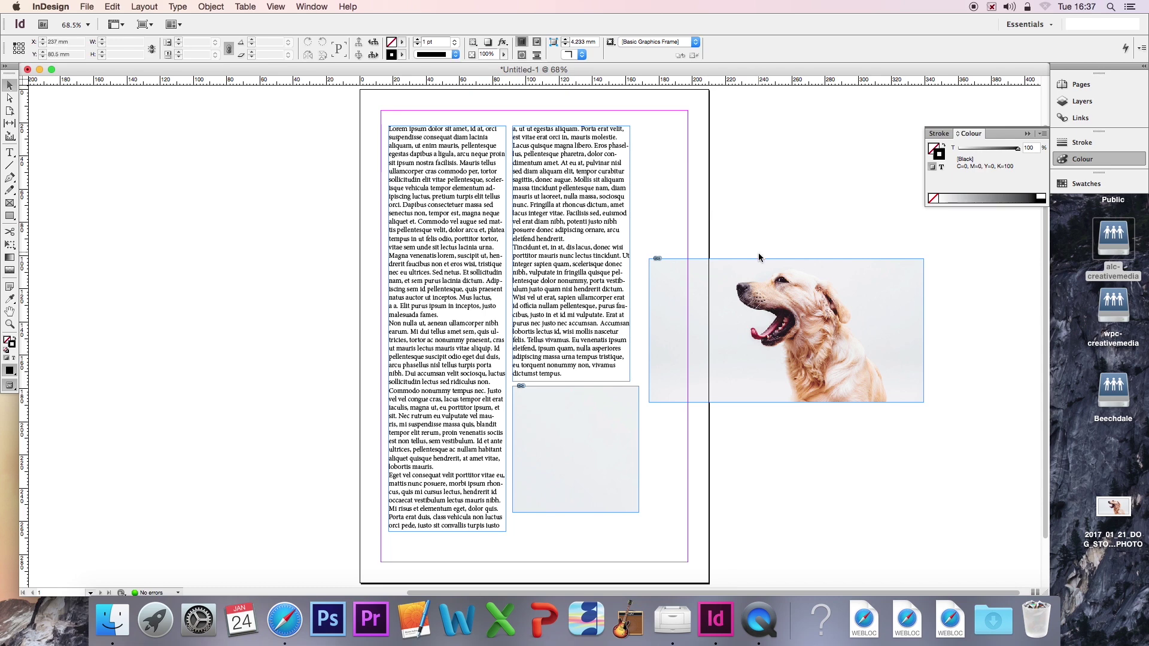
# Move the dog image back to the frame's top-left corner and reselect the frame
pyautogui.doubleClick(762, 299)
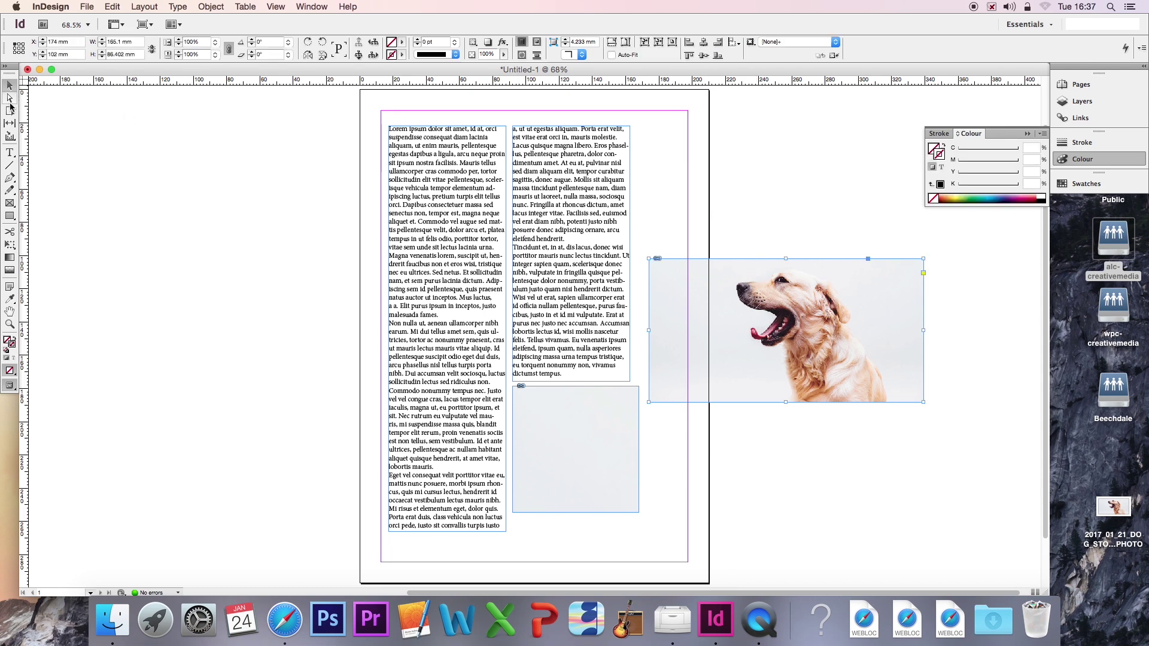
pyautogui.moveTo(762, 299); pyautogui.dragTo(795, 434)
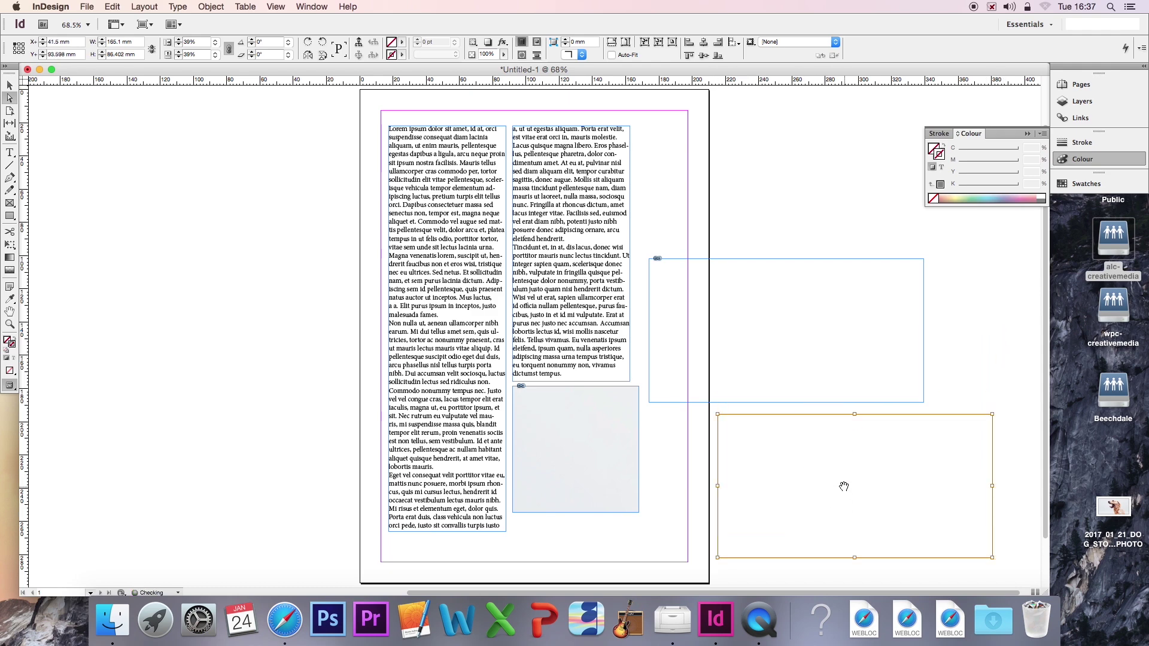
pyautogui.moveTo(843, 484); pyautogui.dragTo(774, 331)
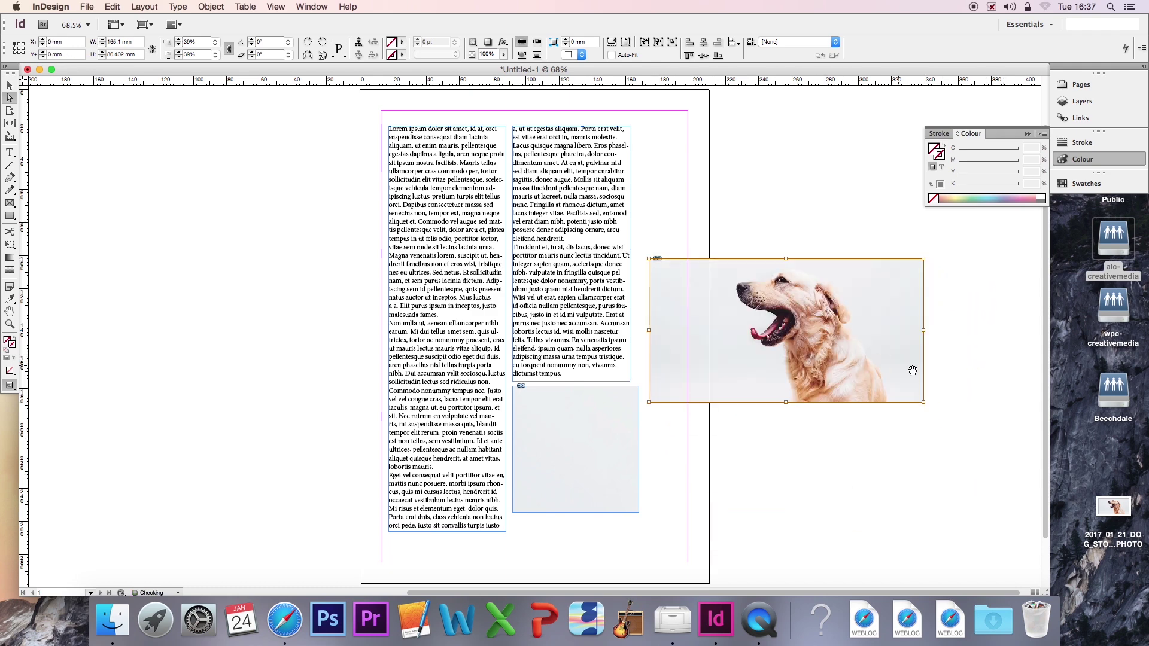
pyautogui.click(10, 85)
pyautogui.click(258, 216)
pyautogui.click(838, 360)
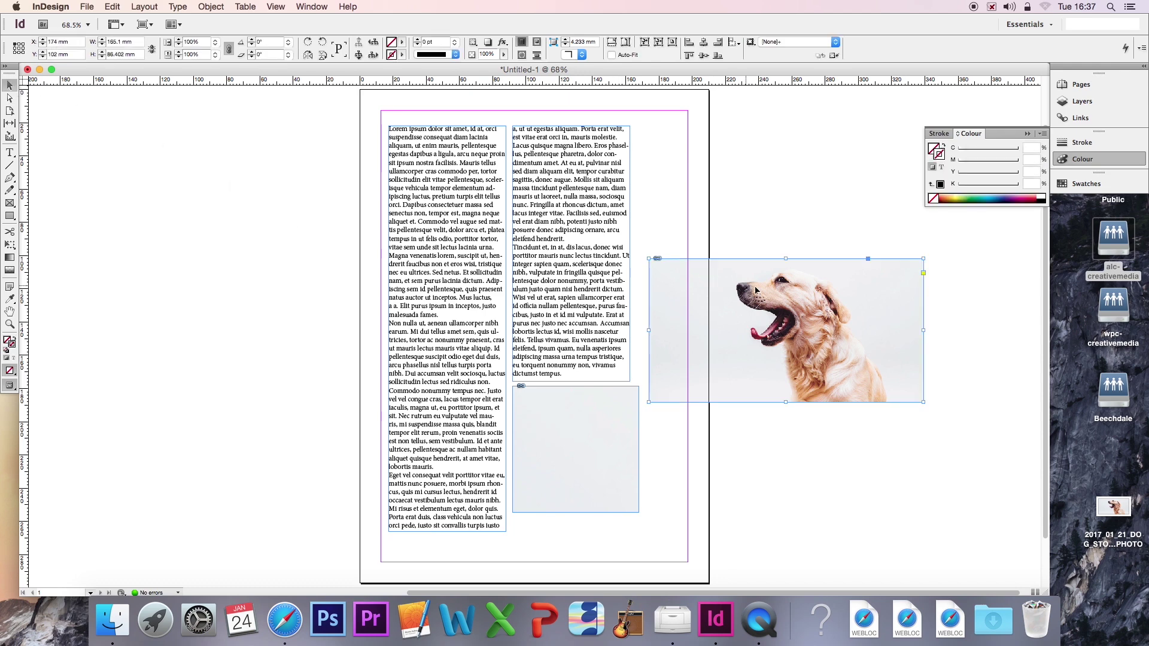
# Enlarge the photo frame to 216.79 × 114.5 mm, leaving space right of and below the picture
pyautogui.hscroll(1, 898, 575)
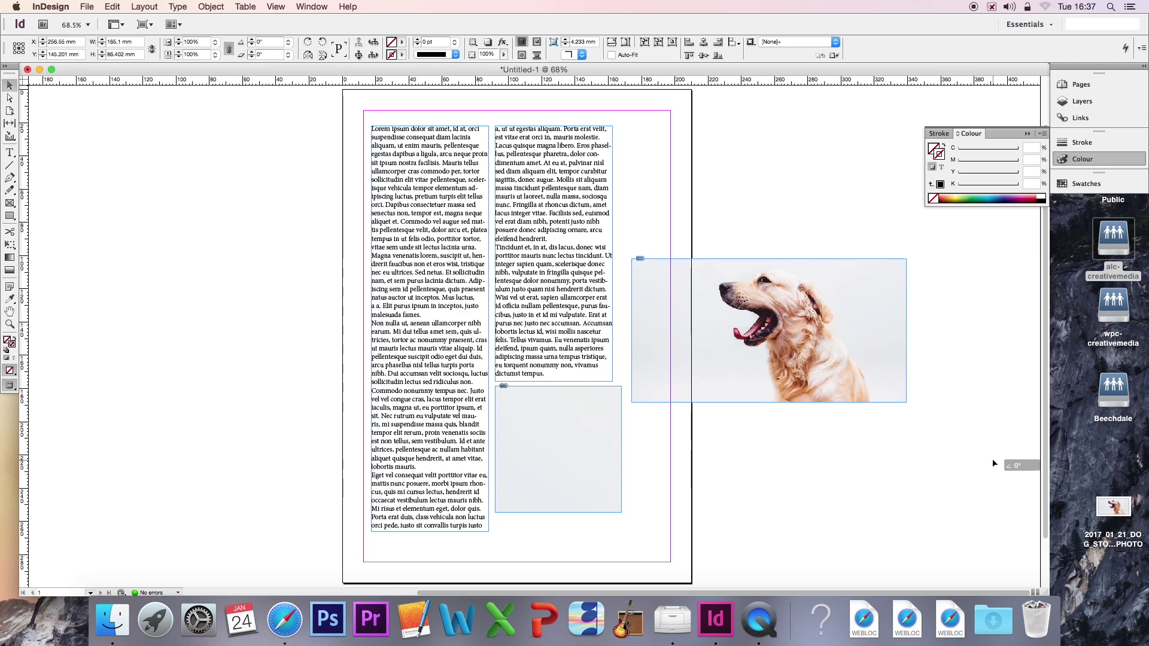
pyautogui.moveTo(906, 403); pyautogui.dragTo(995, 449)
pyautogui.click(944, 469)
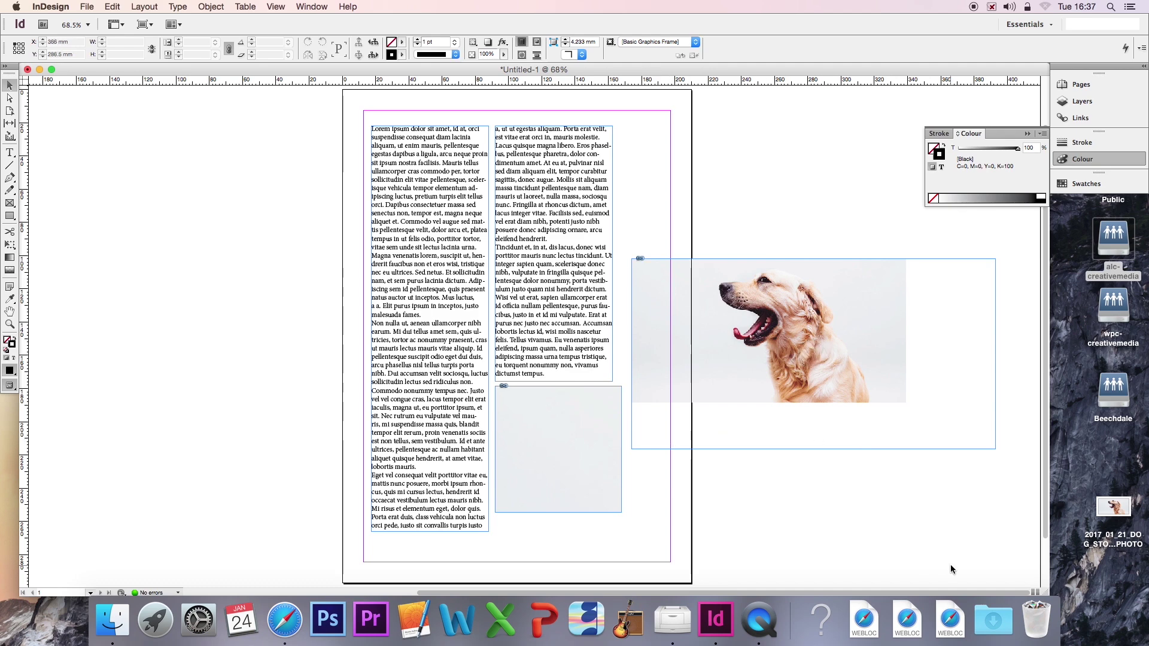
# Try Fit Frame to Content on the photo frame, then undo to keep the larger frame
pyautogui.click(745, 317)
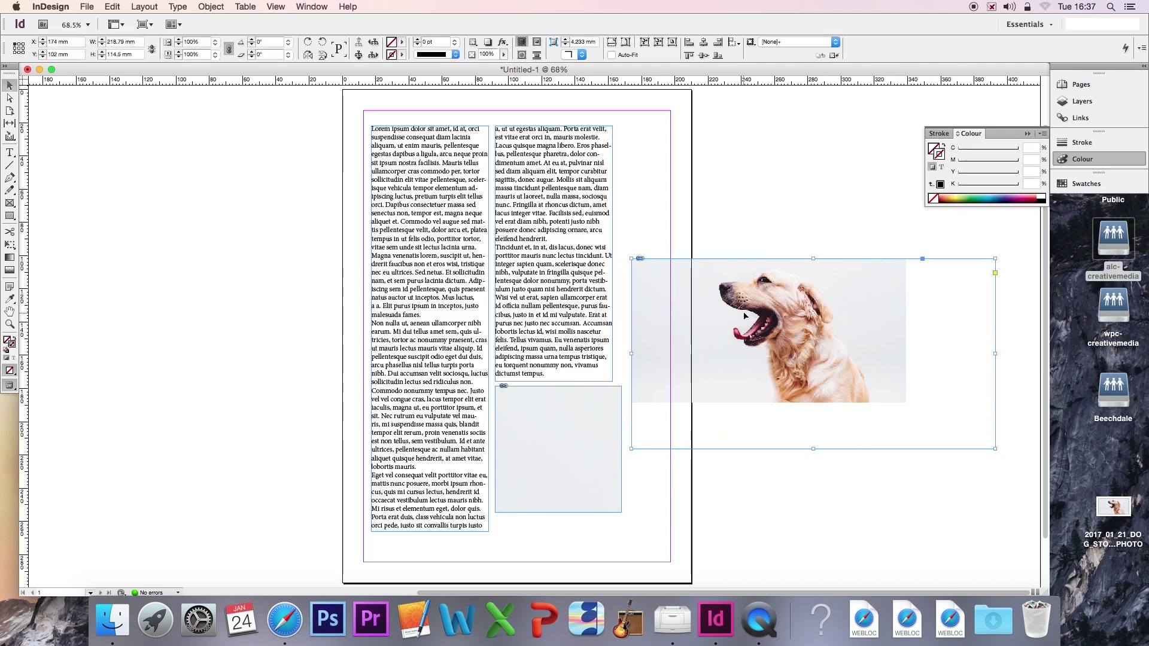
pyautogui.rightClick(742, 320)
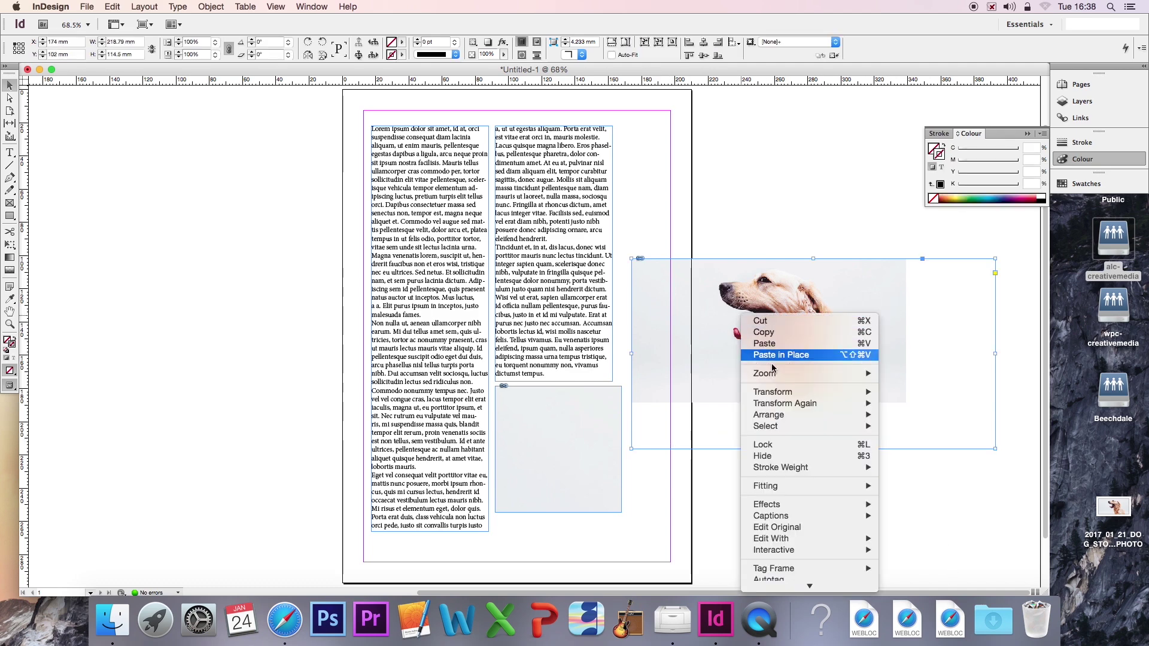
pyautogui.moveTo(810, 486)
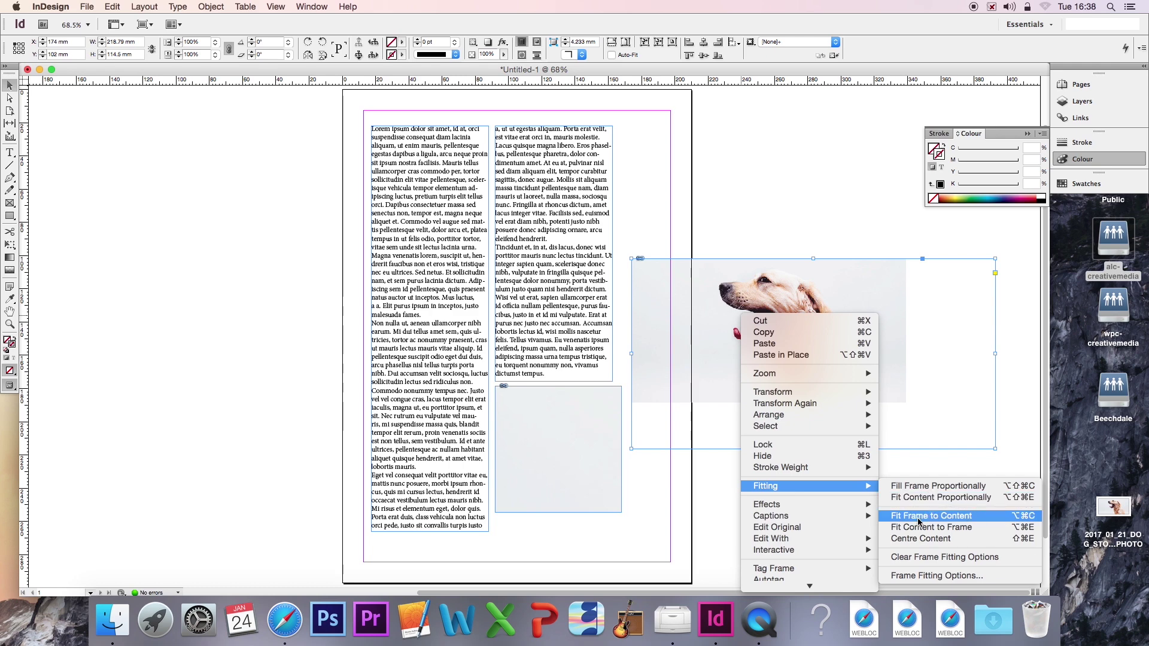
pyautogui.click(958, 522)
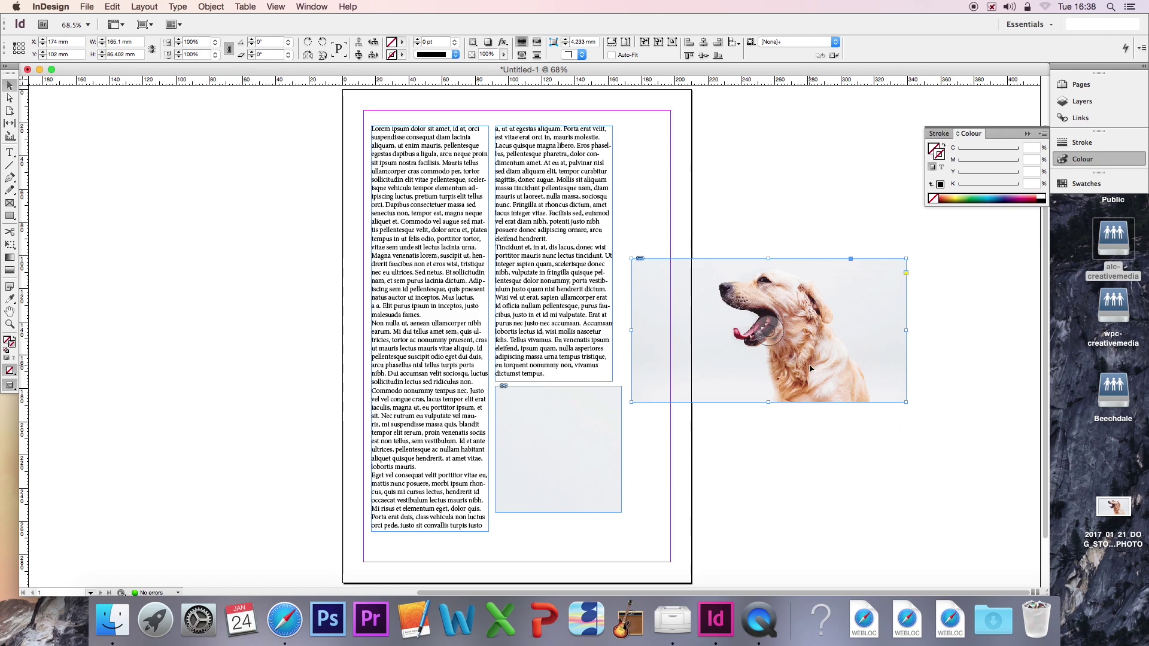
pyautogui.press('super+z')
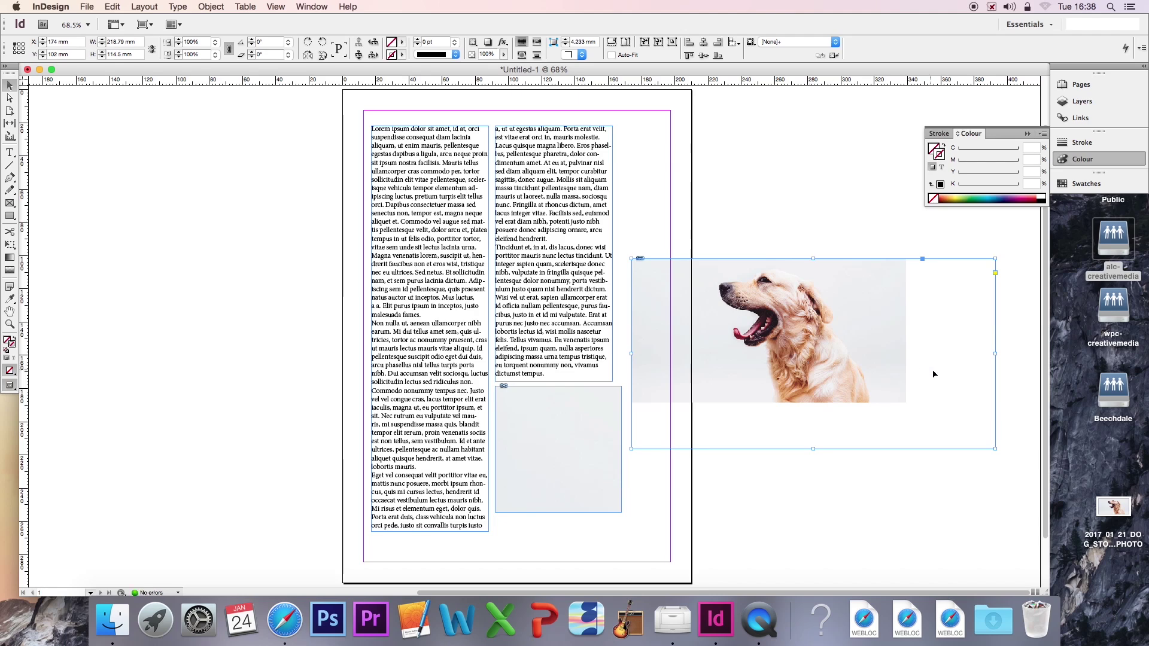
# Fit the dog photo to fill its enlarged frame, then delete that frame from the pasteboard
pyautogui.rightClick(893, 359)
pyautogui.moveTo(934, 206)
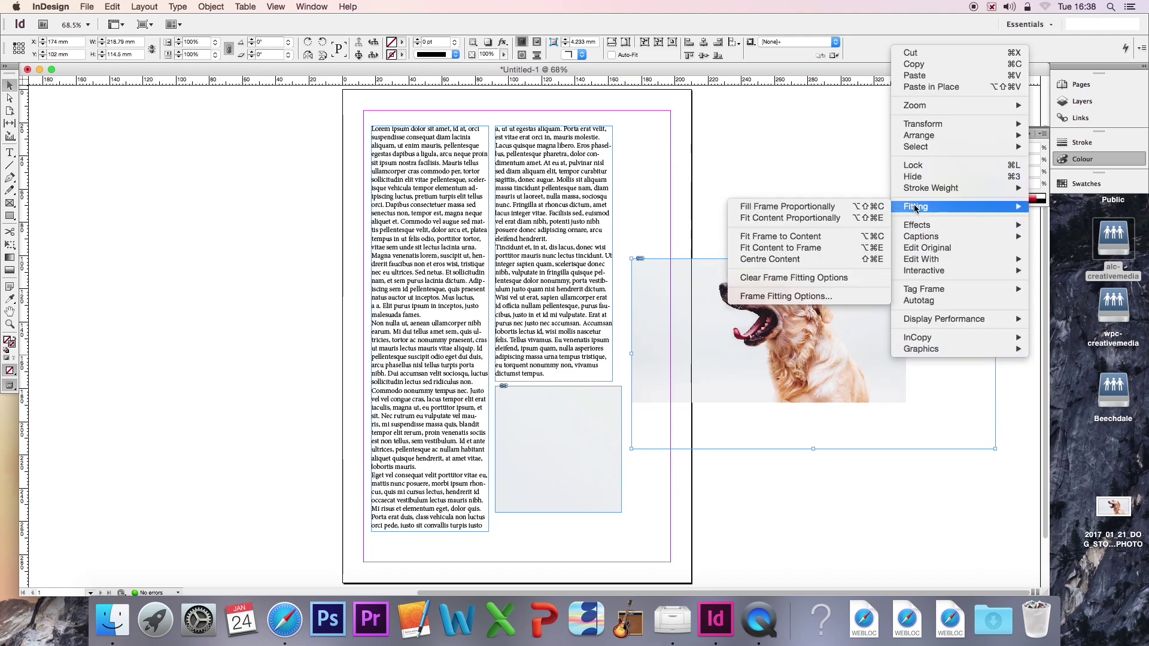
pyautogui.click(748, 250)
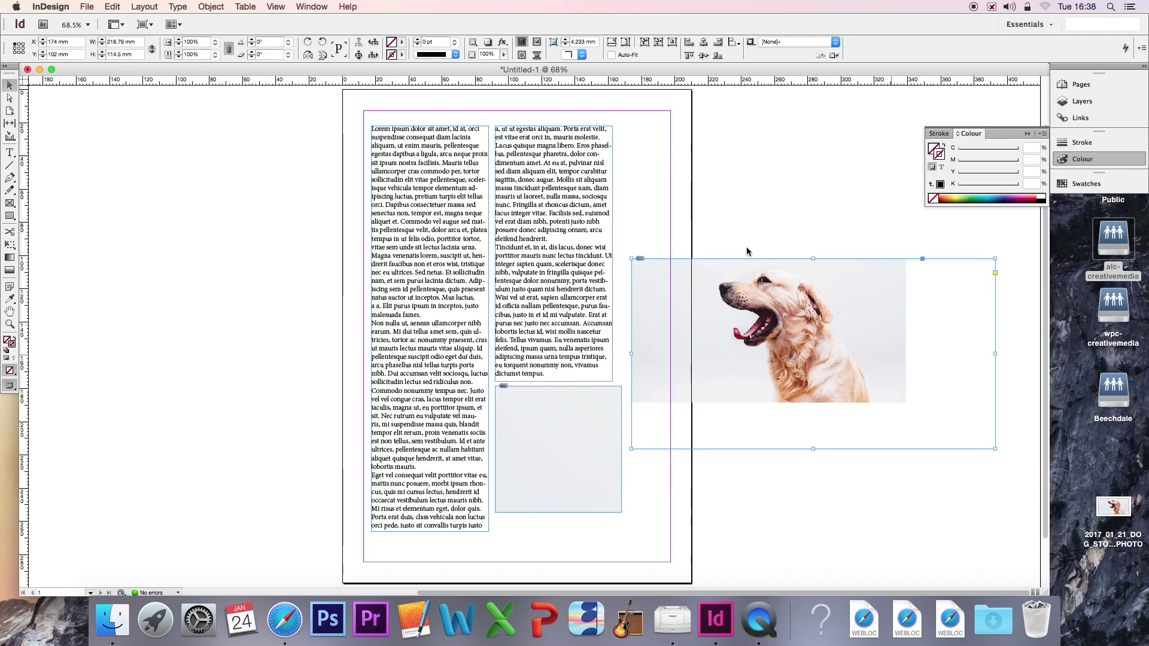
pyautogui.press('Delete')
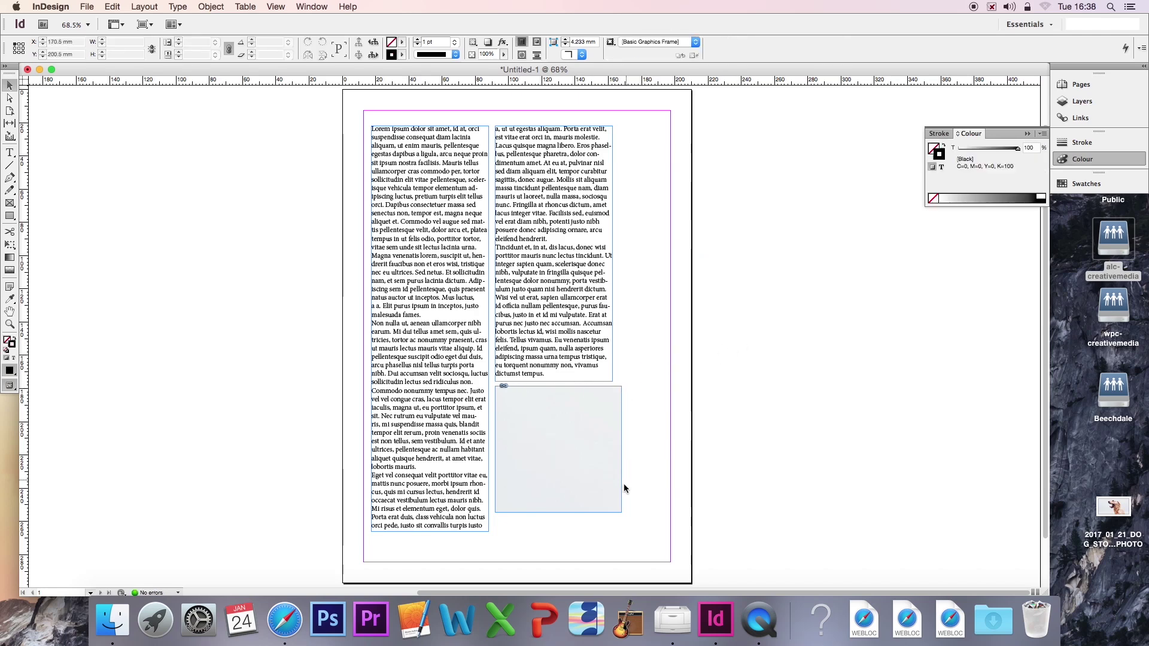
# Apply Fit Content to Frame to the lower frame's photo, then undo the stretched result
pyautogui.click(612, 388)
pyautogui.rightClick(607, 413)
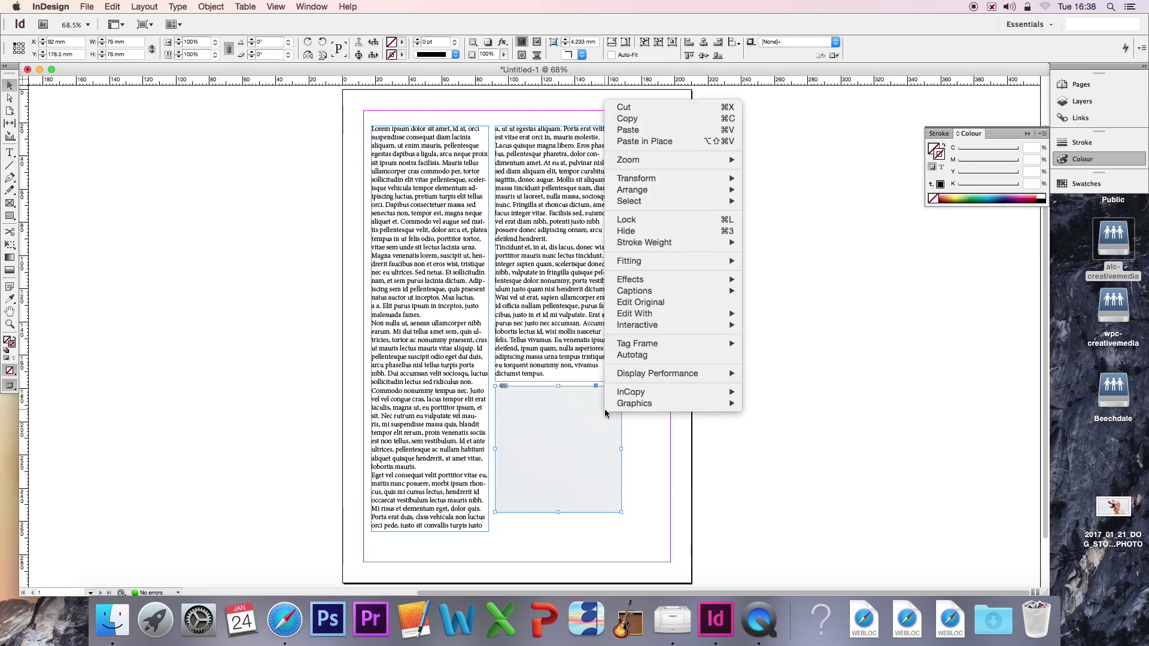
pyautogui.moveTo(673, 269)
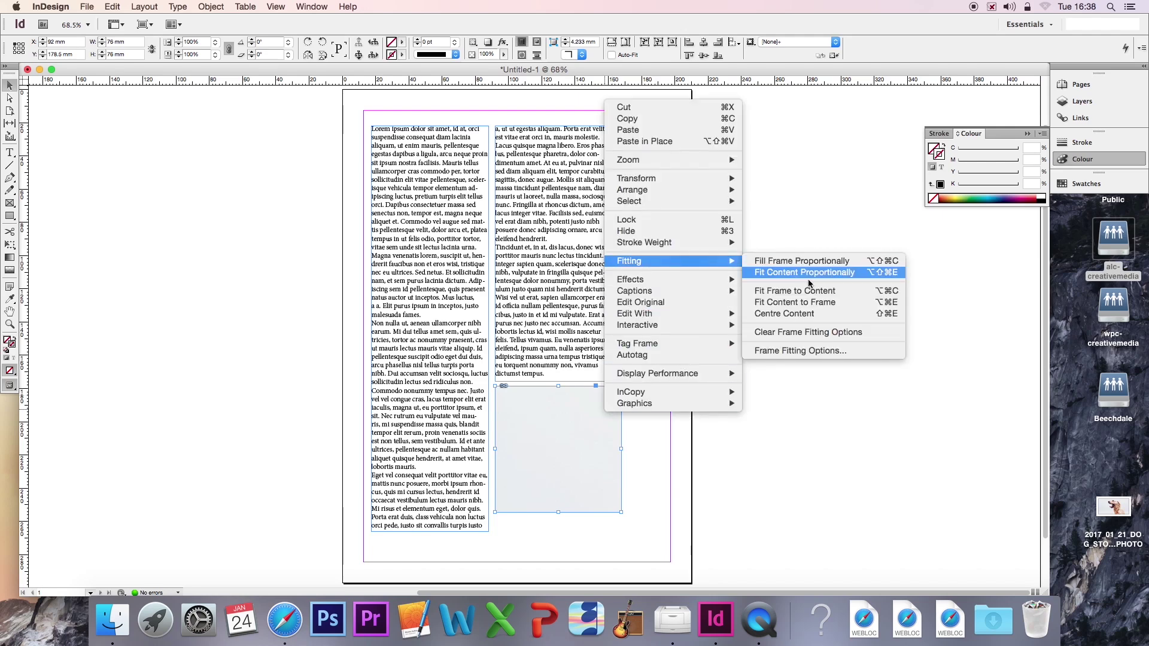
pyautogui.click(836, 307)
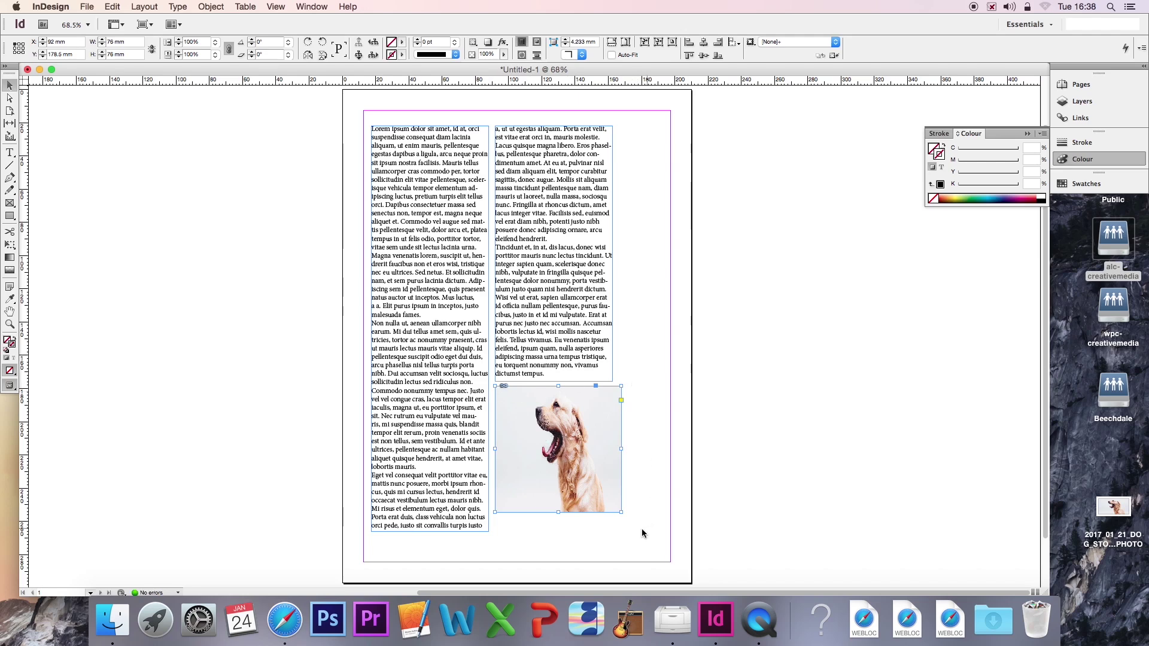
pyautogui.click(522, 535)
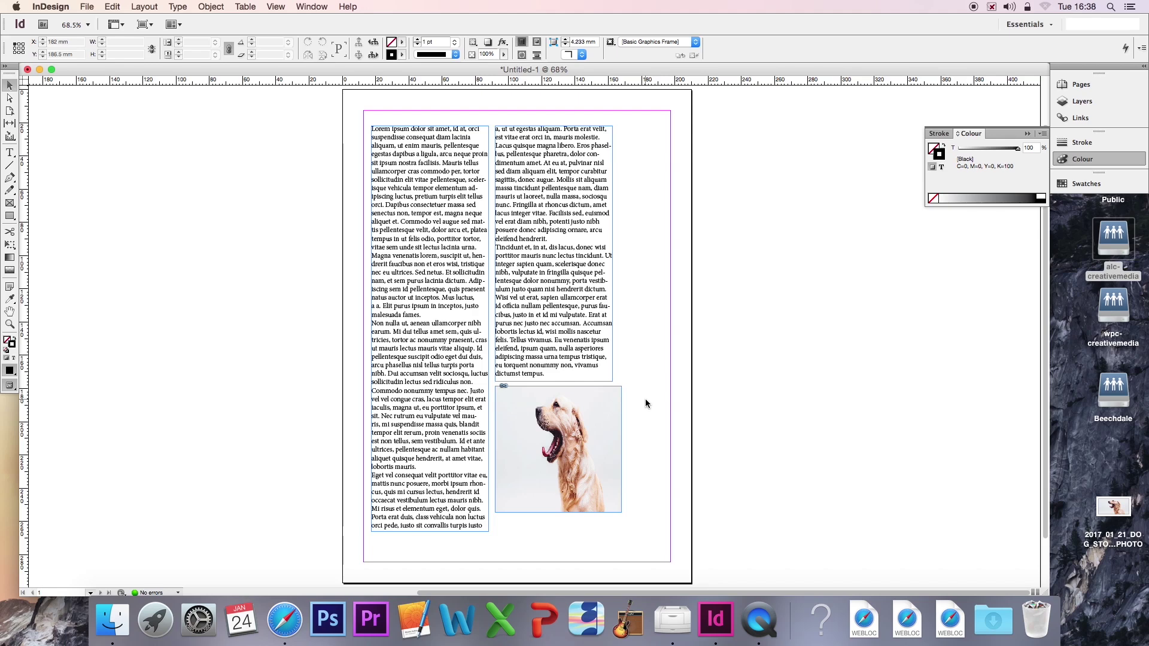
pyautogui.press('super+z')
# Apply Fit Content Proportionally to the lower frame, leaving blank space above and below the photo
pyautogui.rightClick(605, 402)
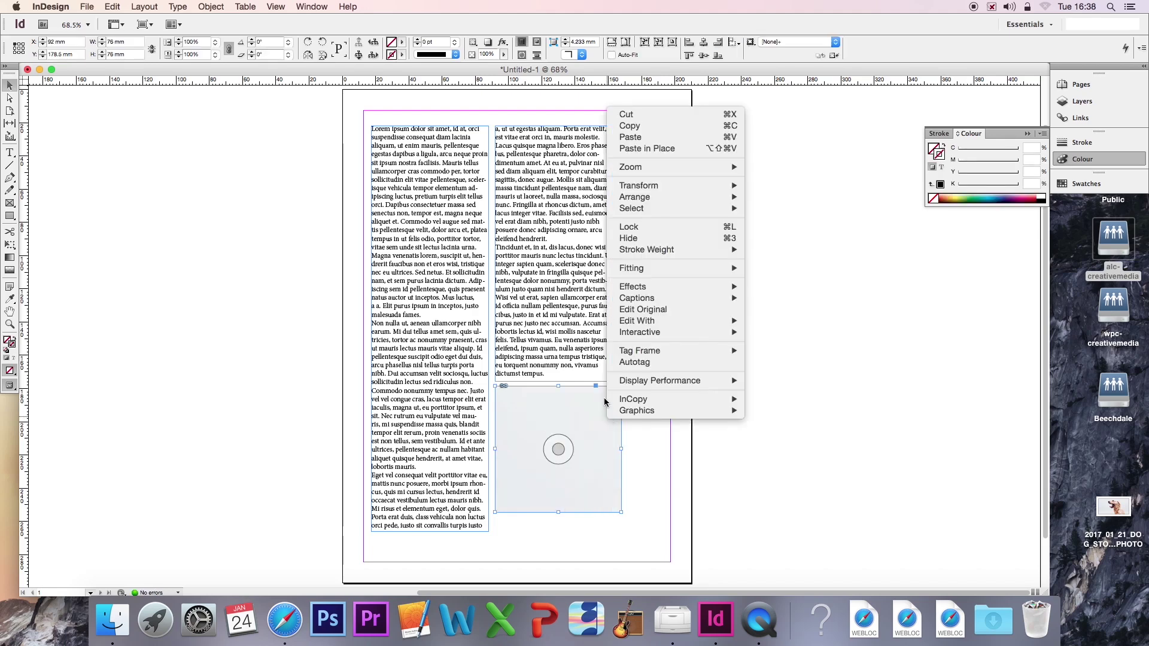
pyautogui.moveTo(666, 275)
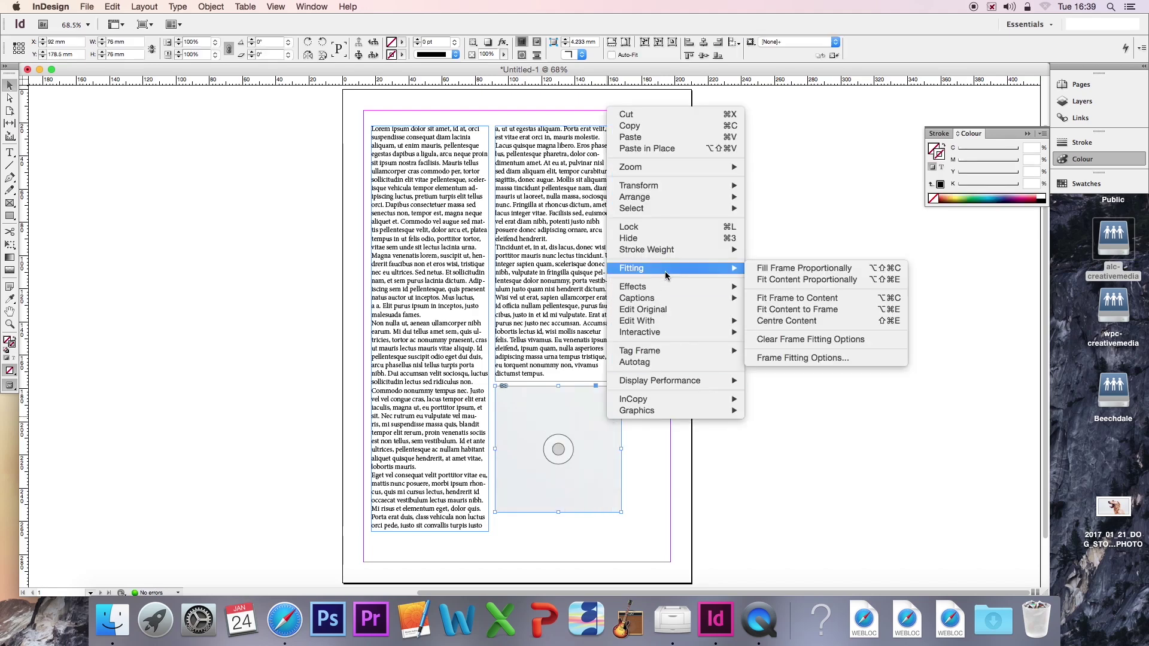
pyautogui.click(846, 283)
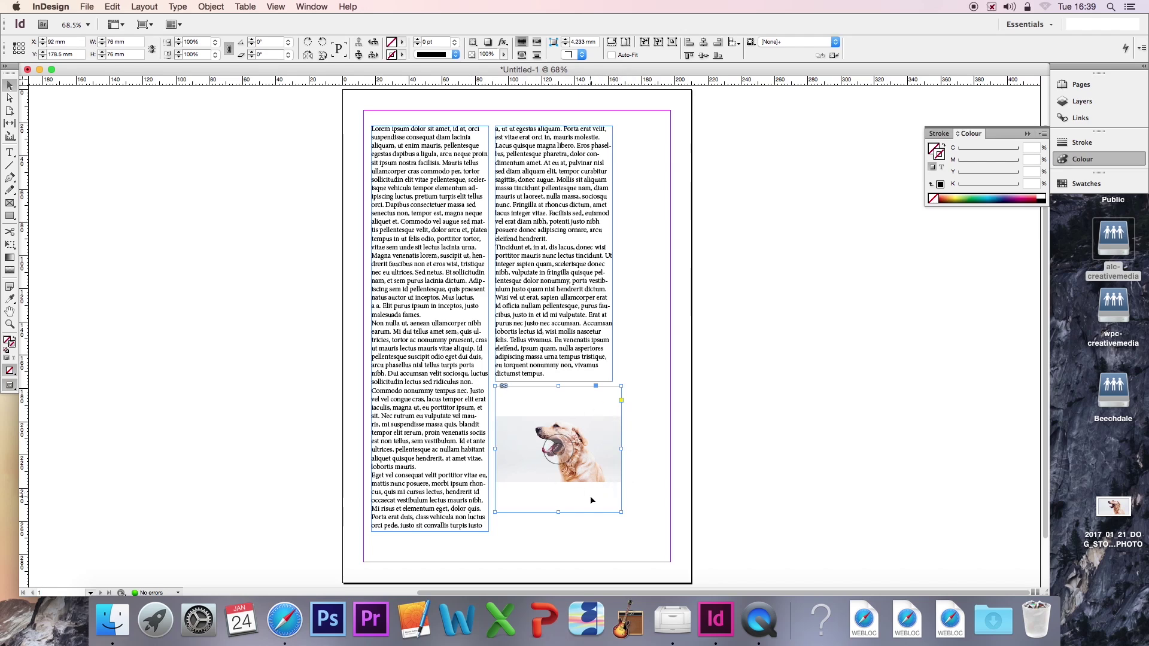
# Shrink the lower frame to fit the dog photo with Fit Frame to Content
pyautogui.rightClick(577, 413)
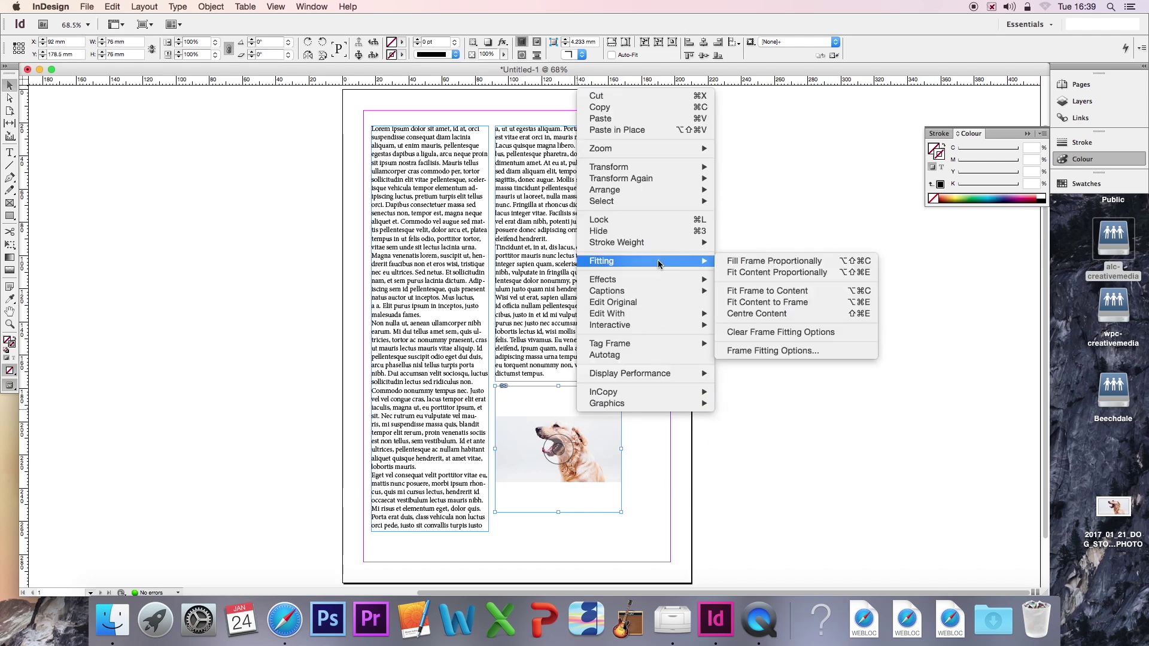
pyautogui.click(788, 291)
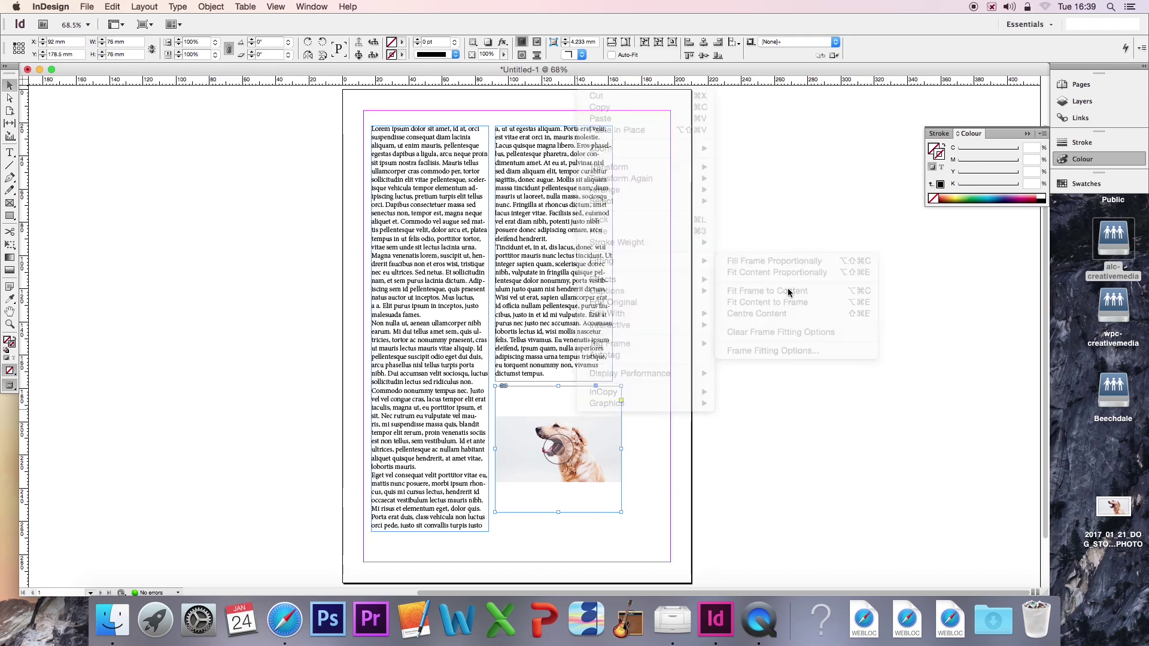
pyautogui.click(657, 380)
# Drag the photo frame up beneath the right text column, then switch to Safari
pyautogui.moveTo(621, 423); pyautogui.dragTo(621, 395)
pyautogui.click(641, 385)
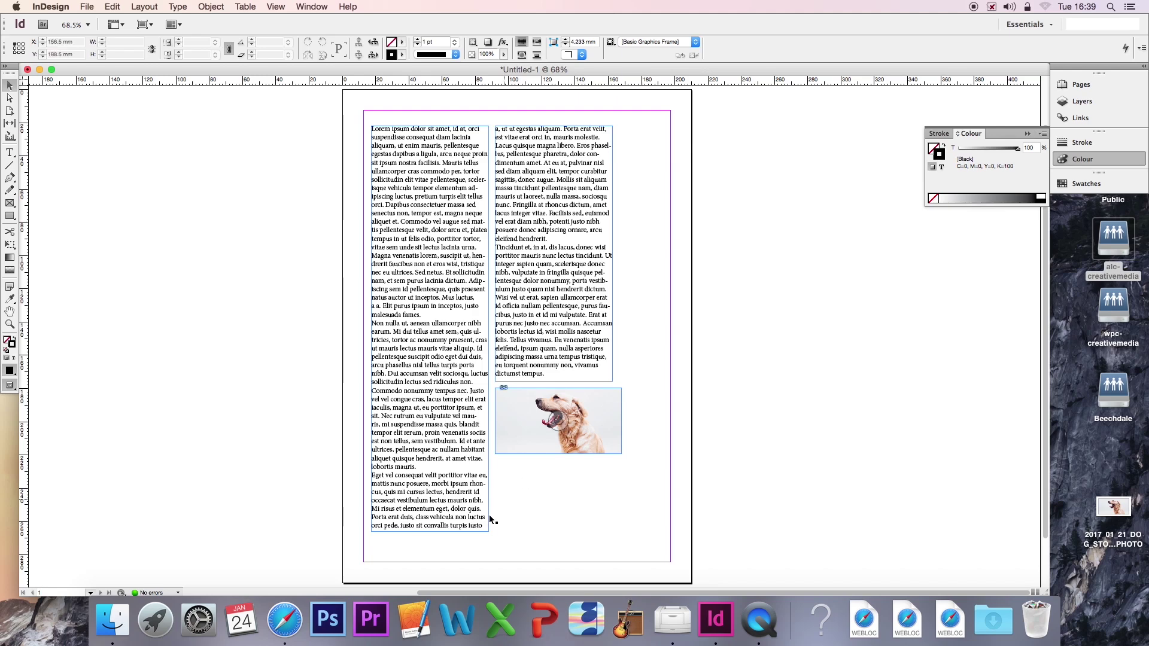
pyautogui.click(285, 622)
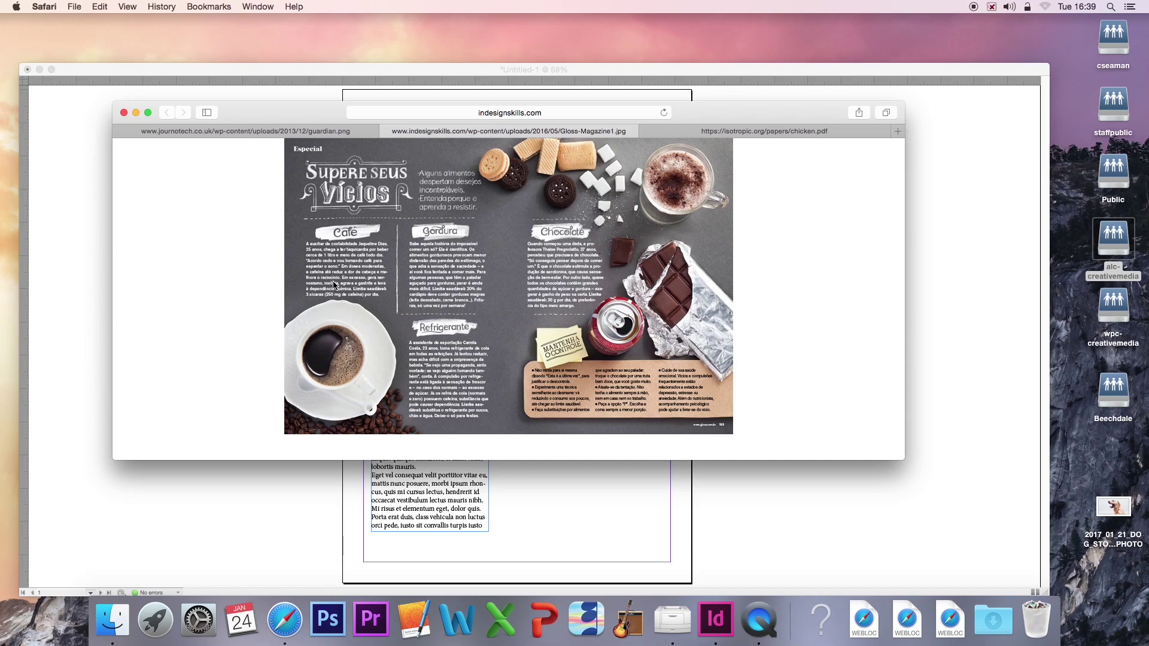
pyautogui.click(345, 131)
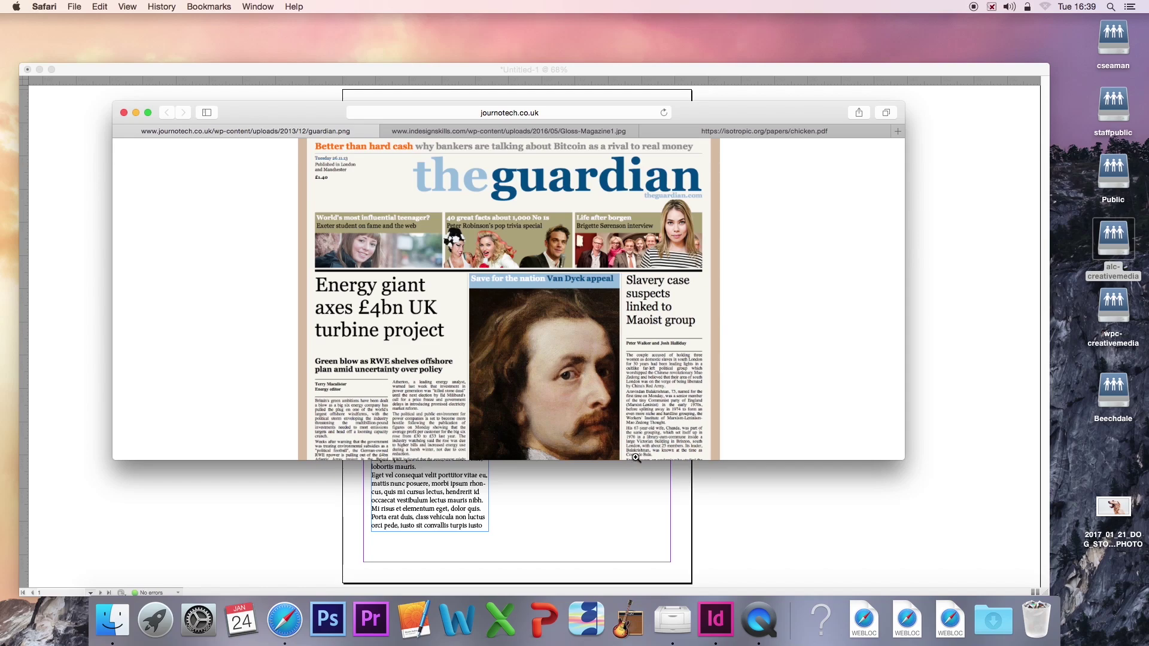
pyautogui.click(723, 504)
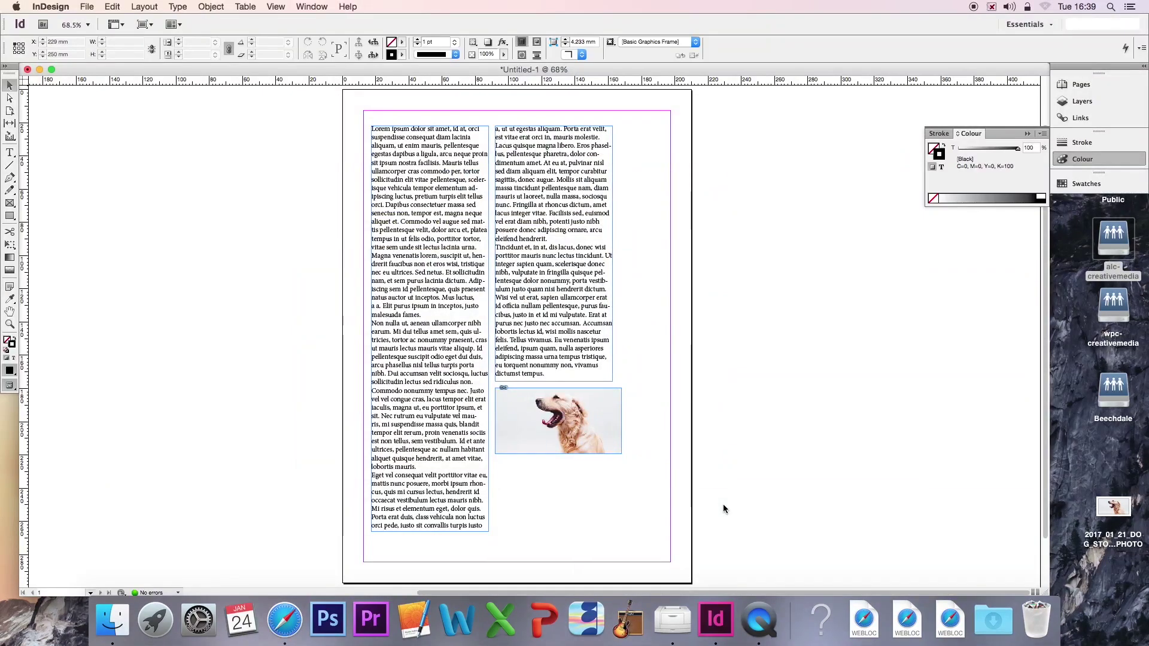